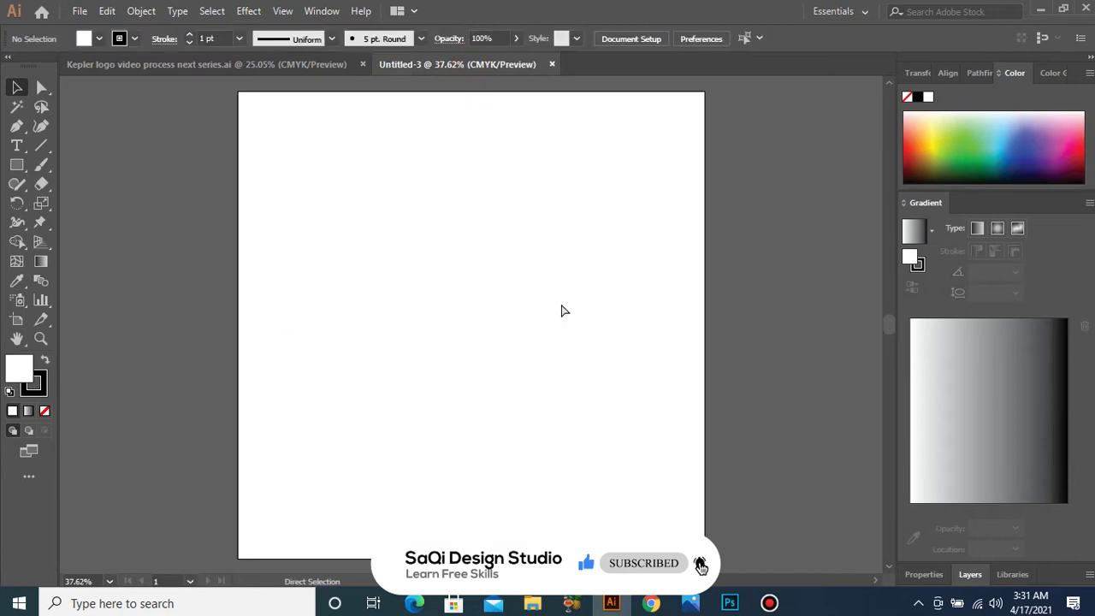
# Paste the copied logo sketch sheet onto the blank artboard, for tracing the first K sketch.
pyautogui.hotkey('ctrl', 'v')
pyautogui.moveTo(465, 234); pyautogui.dragTo(463, 233)
pyautogui.moveTo(245, 156)
pyautogui.mouseDown()
pyautogui.moveTo(603, 396)
pyautogui.moveTo(614, 428)
pyautogui.mouseUp()
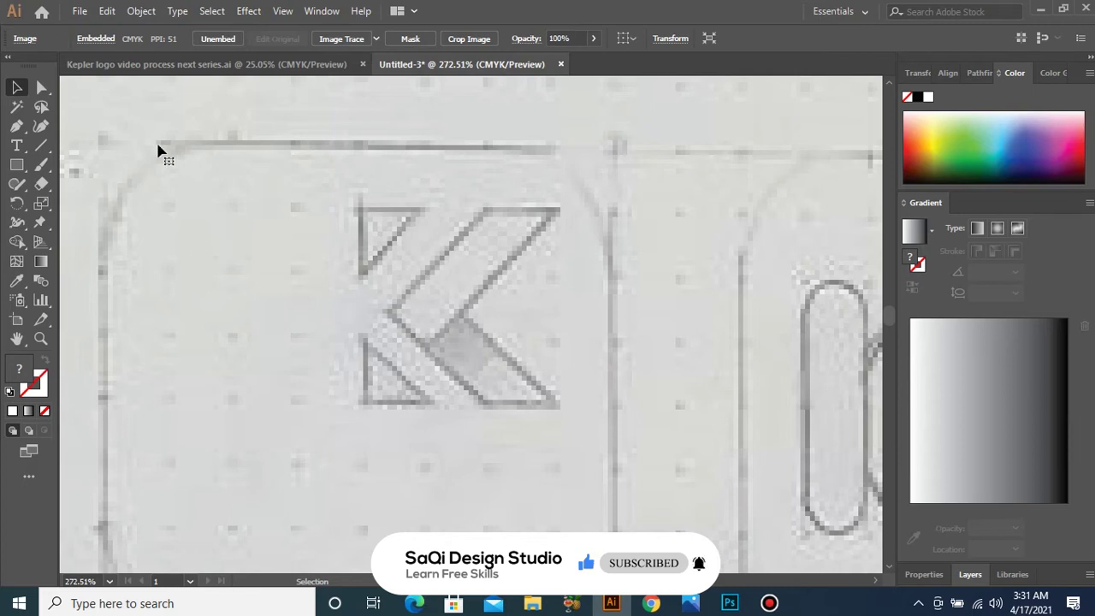
# Trace the K sketch's large chevron as a closed Pen path with no fill and a white stroke.
pyautogui.press('p')
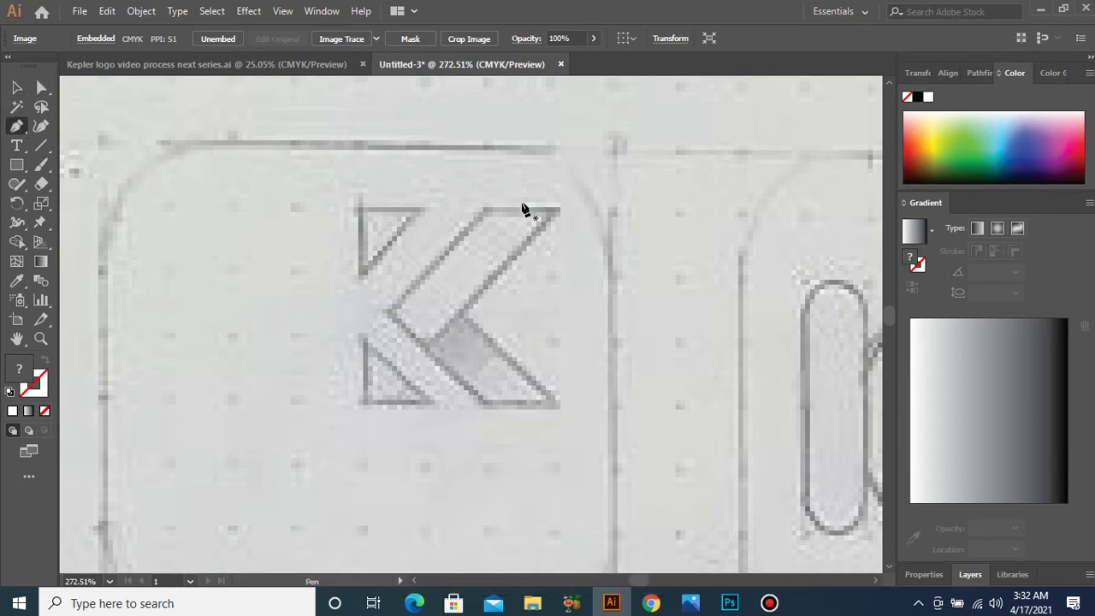
pyautogui.click(559, 211)
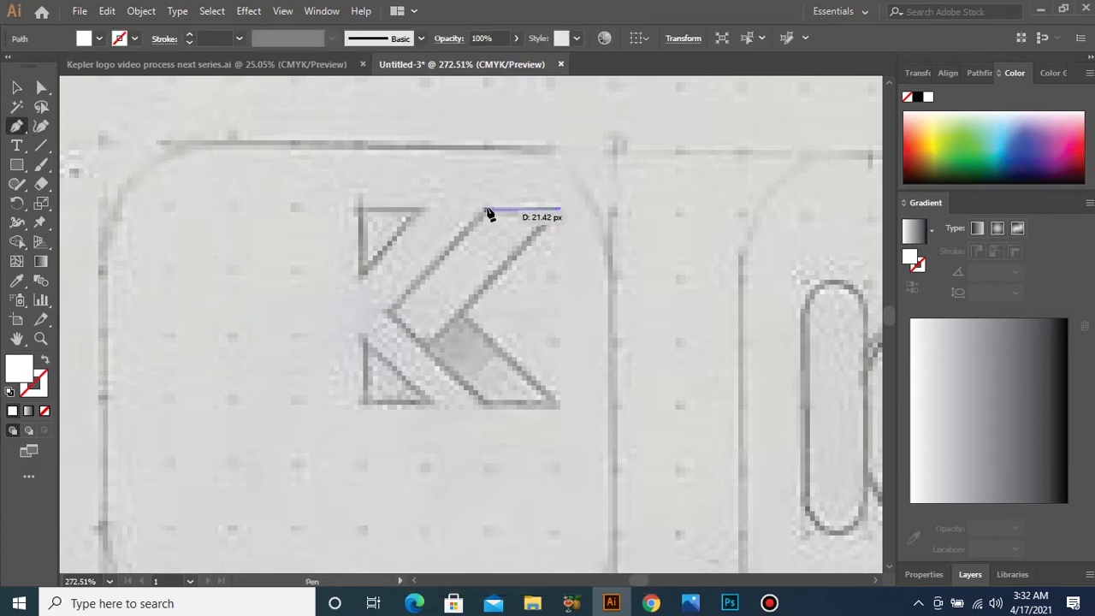
pyautogui.click(484, 210)
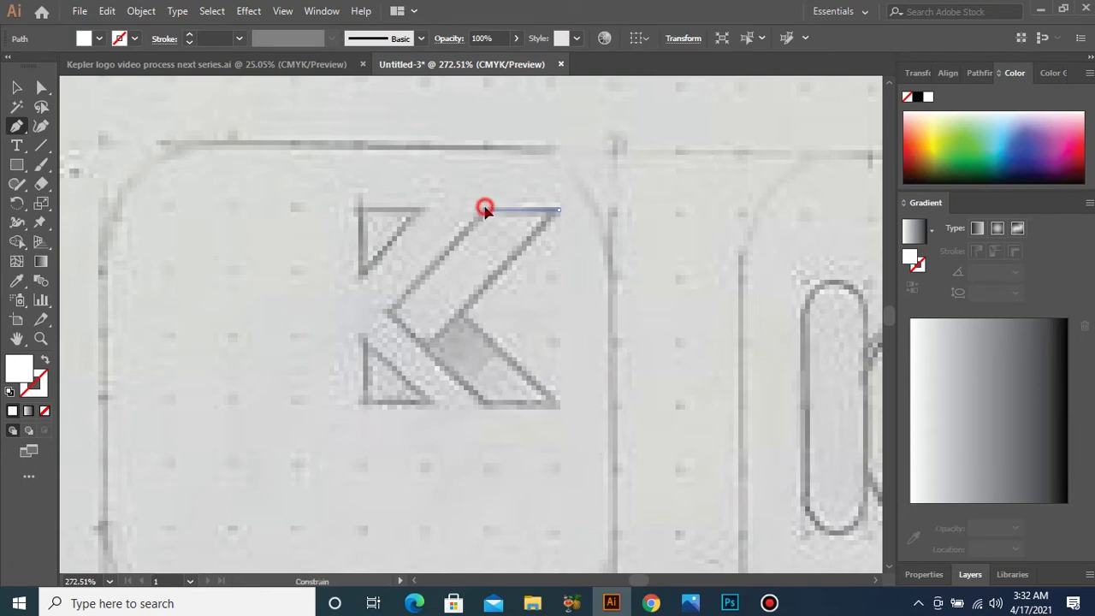
pyautogui.click(388, 312)
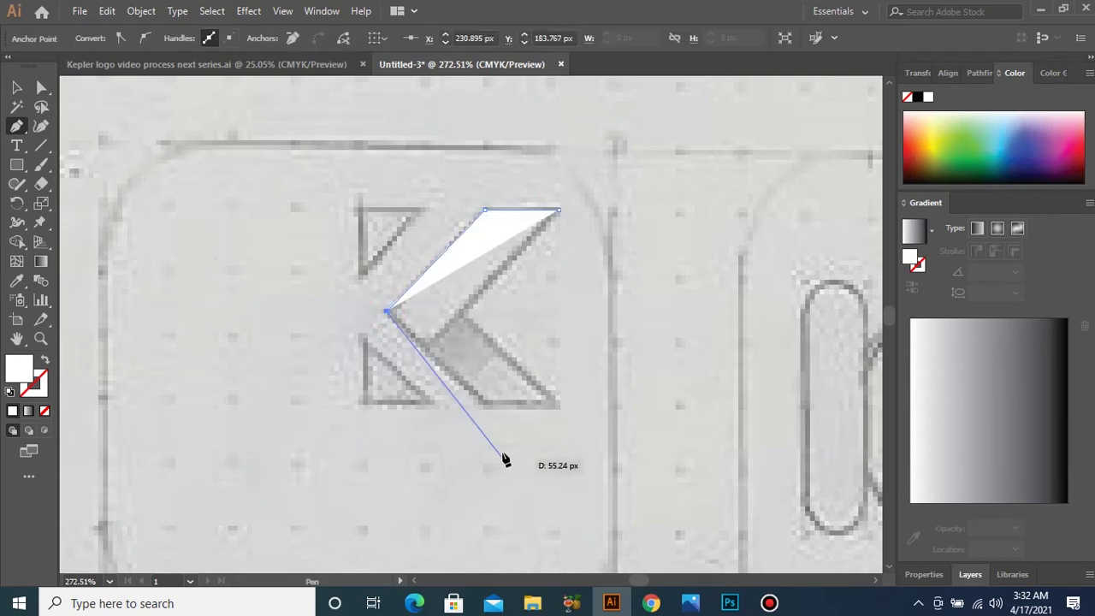
pyautogui.click(480, 403)
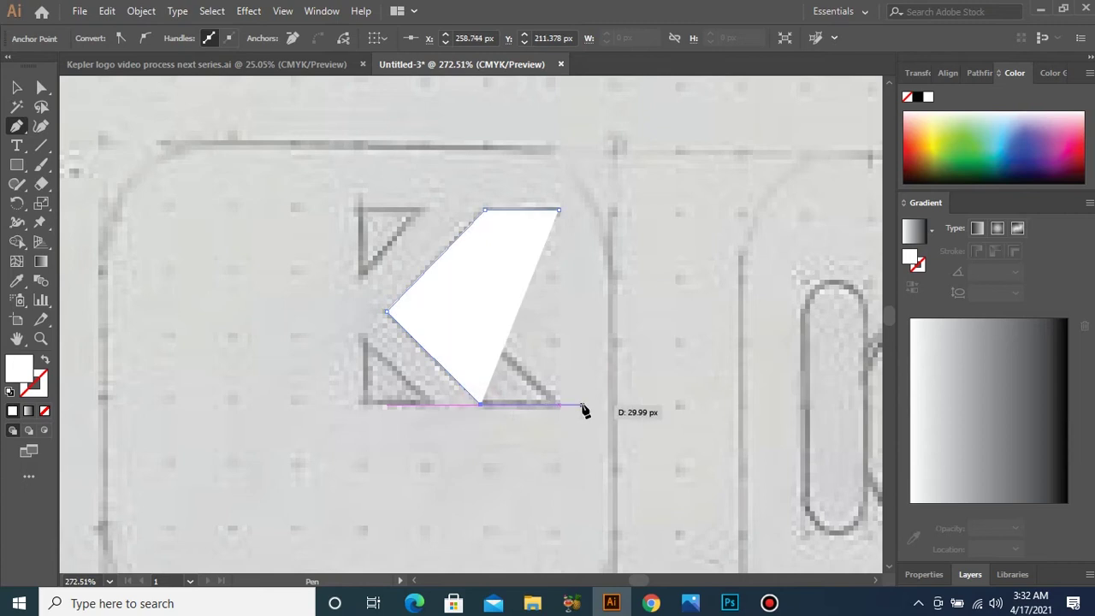
pyautogui.click(558, 403)
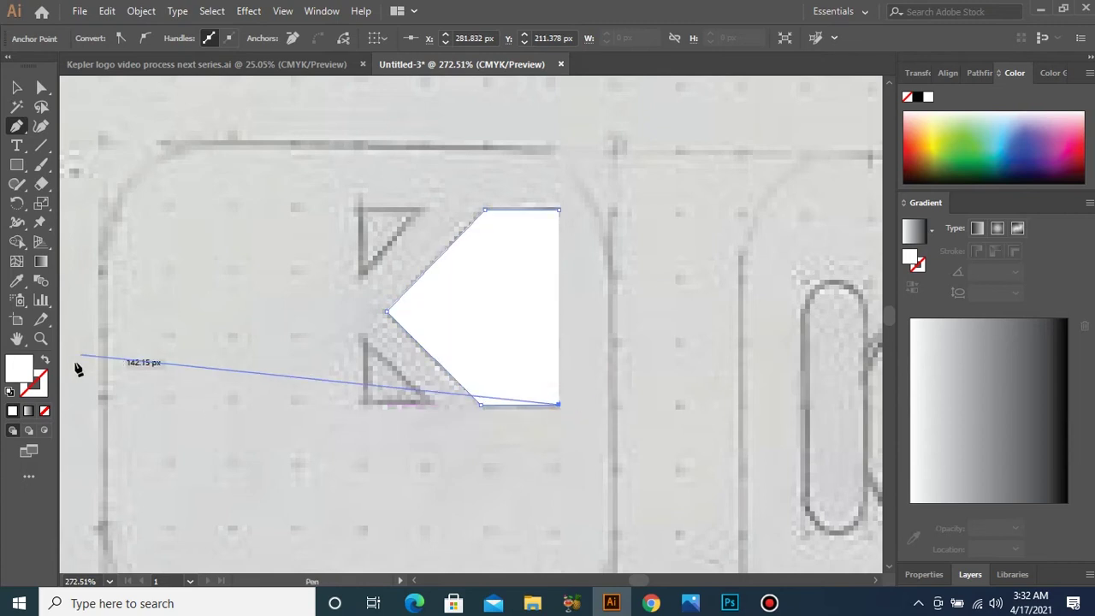
pyautogui.click(46, 360)
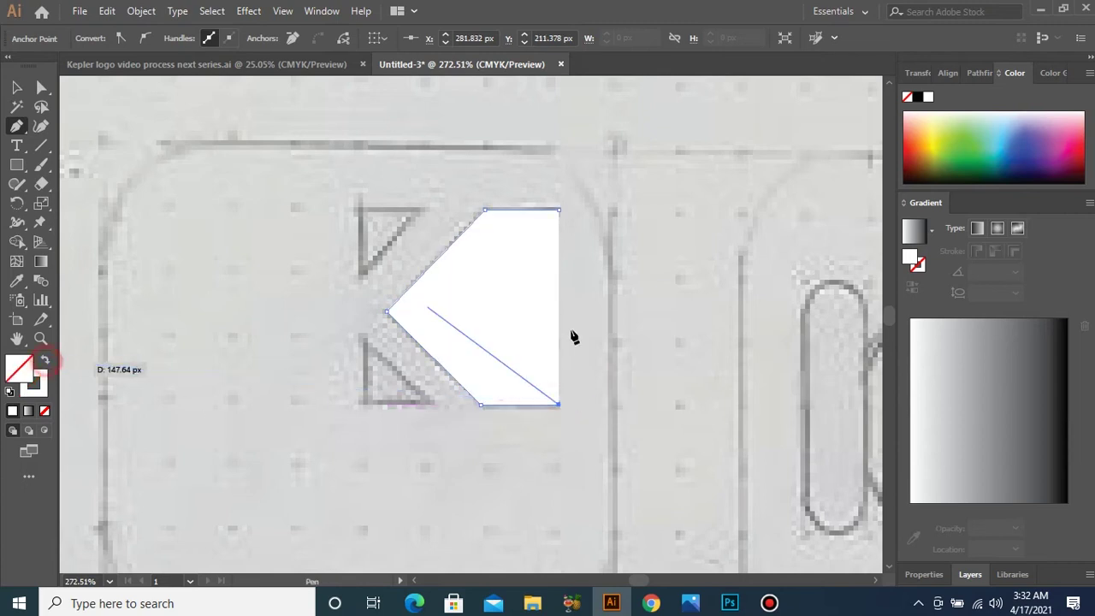
pyautogui.click(460, 313)
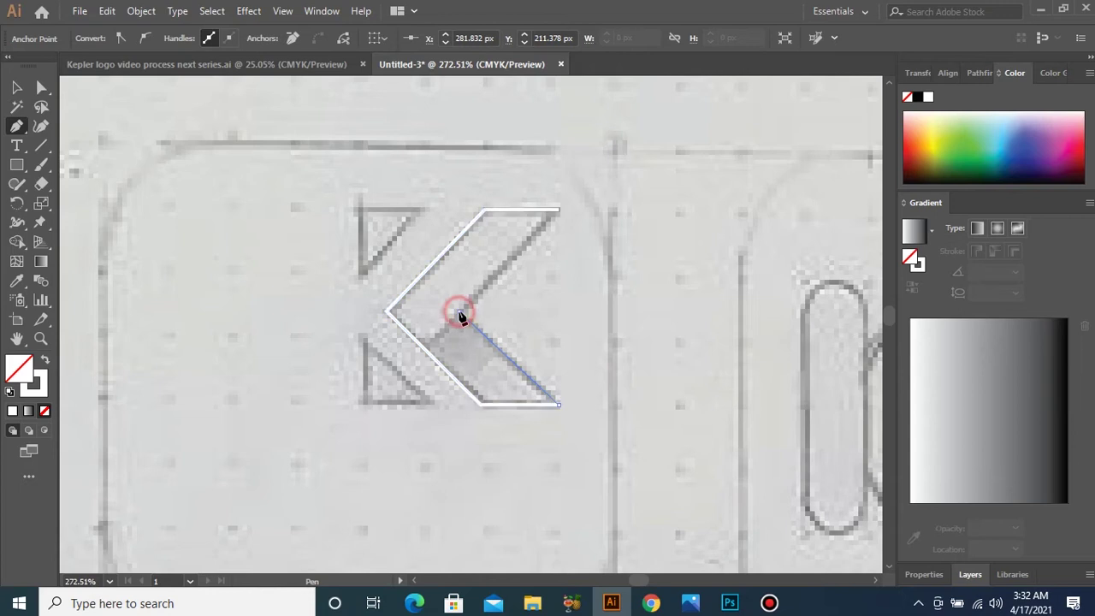
pyautogui.click(557, 211)
# Trace the upper and lower triangles on the K sketch's left side as two closed Pen paths.
pyautogui.click(422, 210)
pyautogui.click(358, 209)
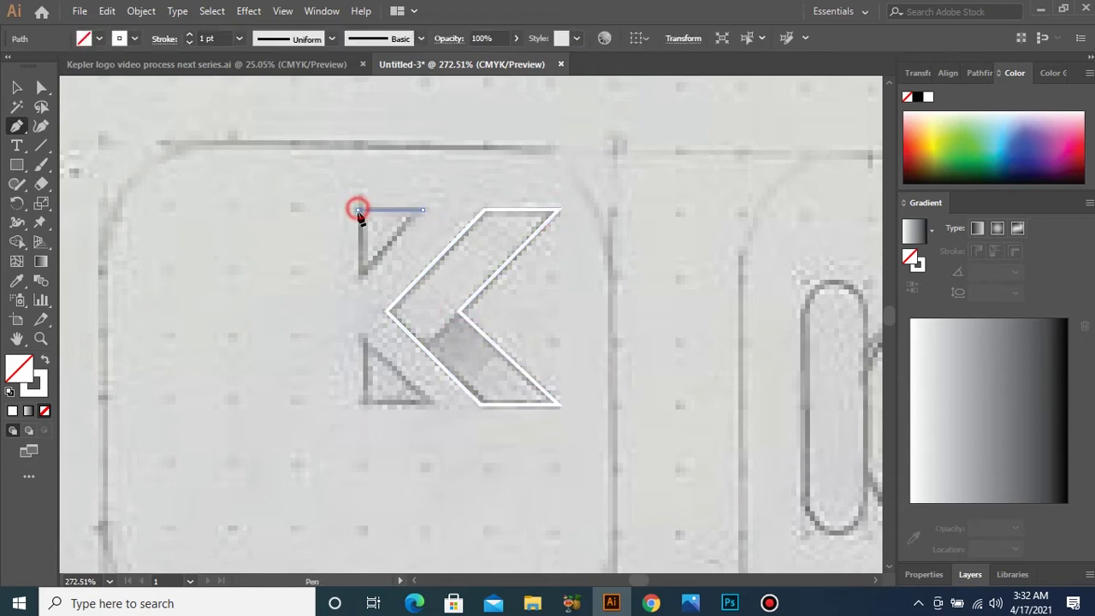
pyautogui.click(357, 279)
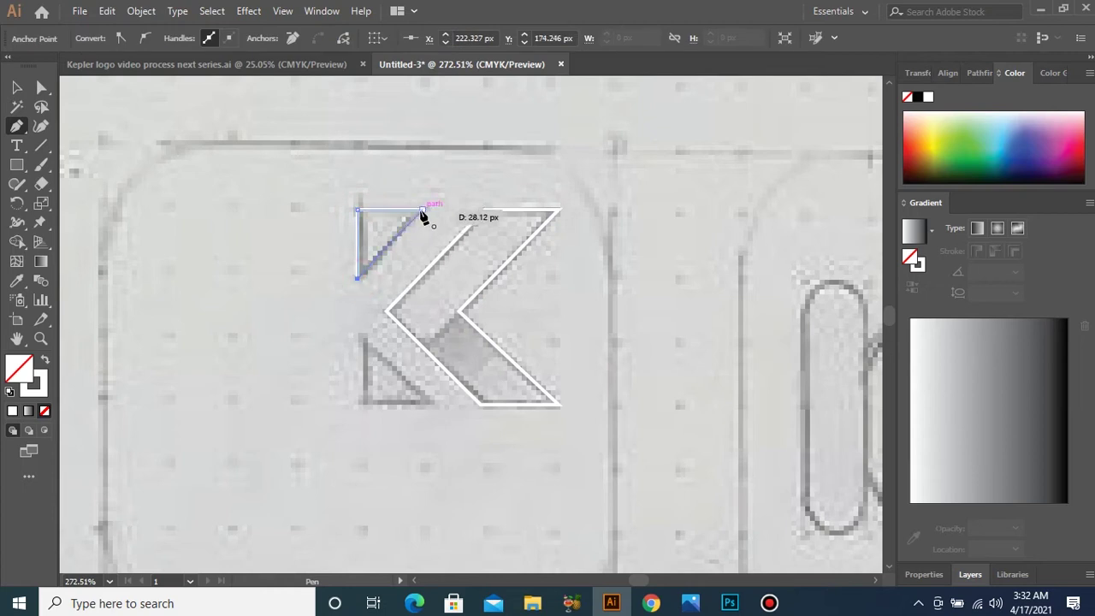
pyautogui.click(423, 211)
pyautogui.click(358, 338)
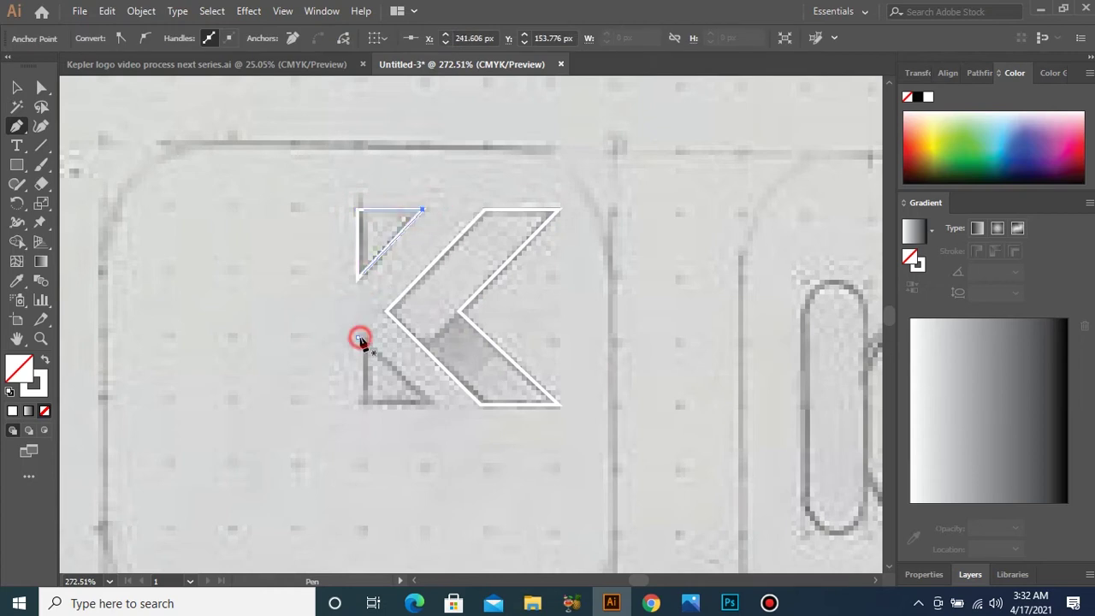
pyautogui.click(359, 403)
pyautogui.click(431, 403)
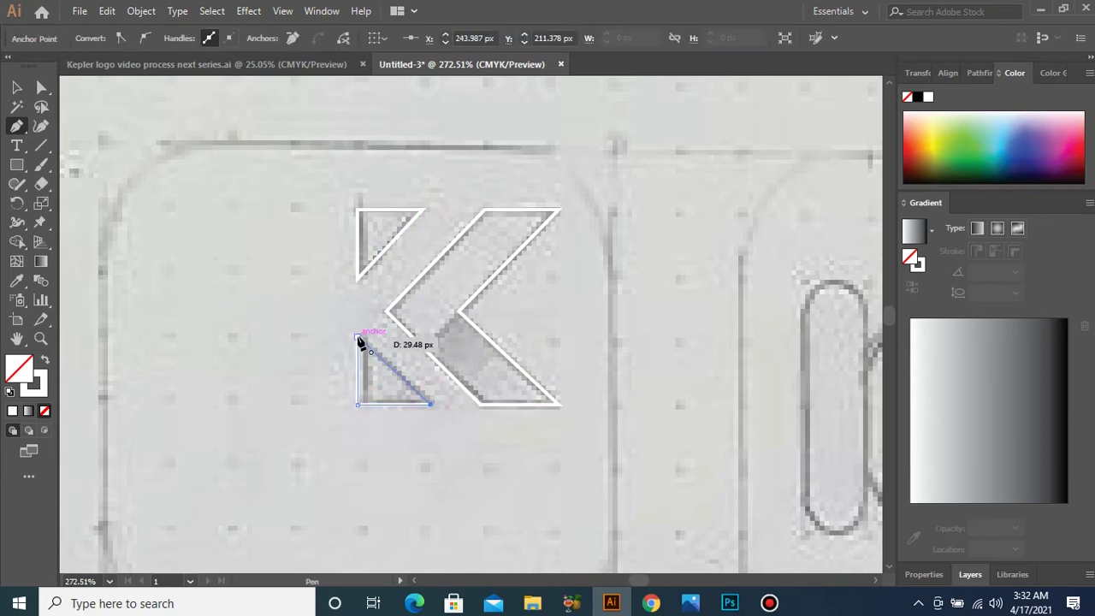
pyautogui.click(359, 338)
# Move the sketch sheet right, away from the traced shapes, and select all three traced K paths.
pyautogui.press('v')
pyautogui.scroll(-6, 358, 339)
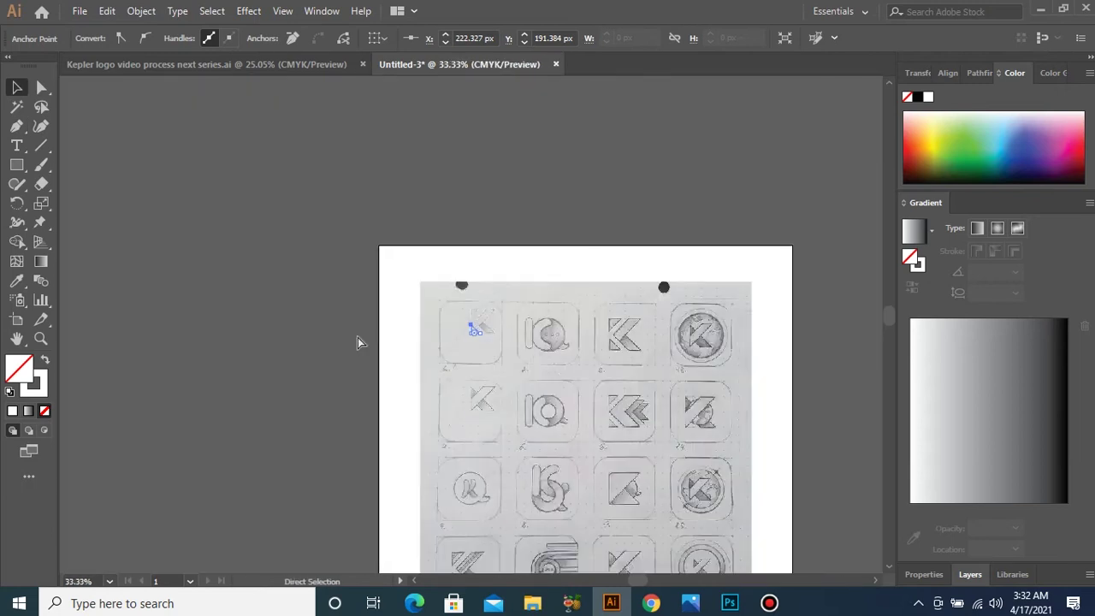
pyautogui.moveTo(497, 416); pyautogui.dragTo(650, 407)
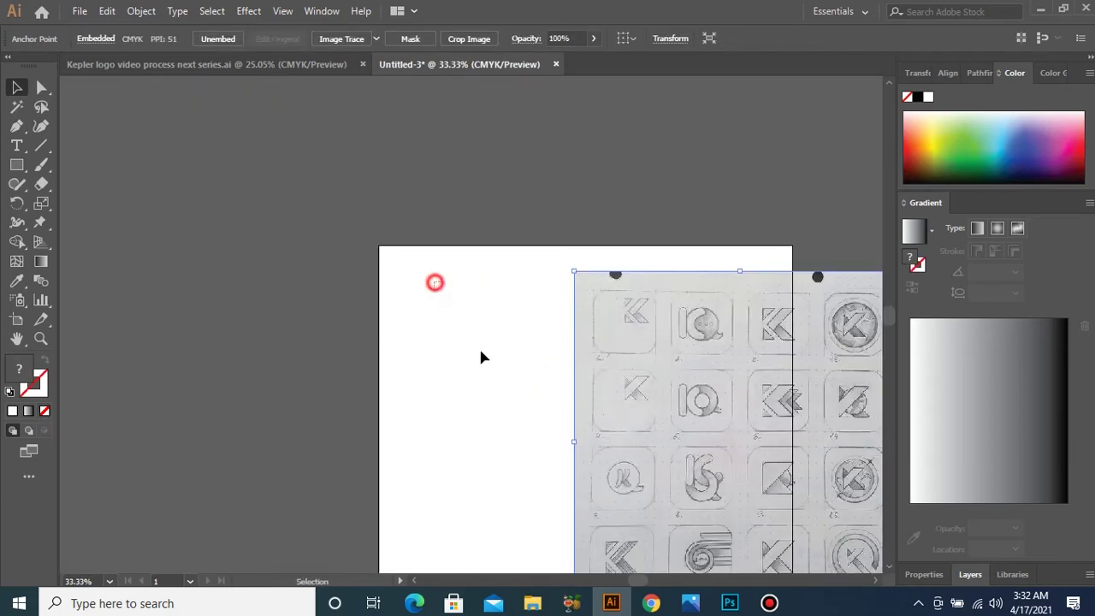
pyautogui.moveTo(435, 282); pyautogui.dragTo(481, 358)
# Sample the Kepler logo's red in the other open document and copy its hex code C92127.
pyautogui.click(190, 65)
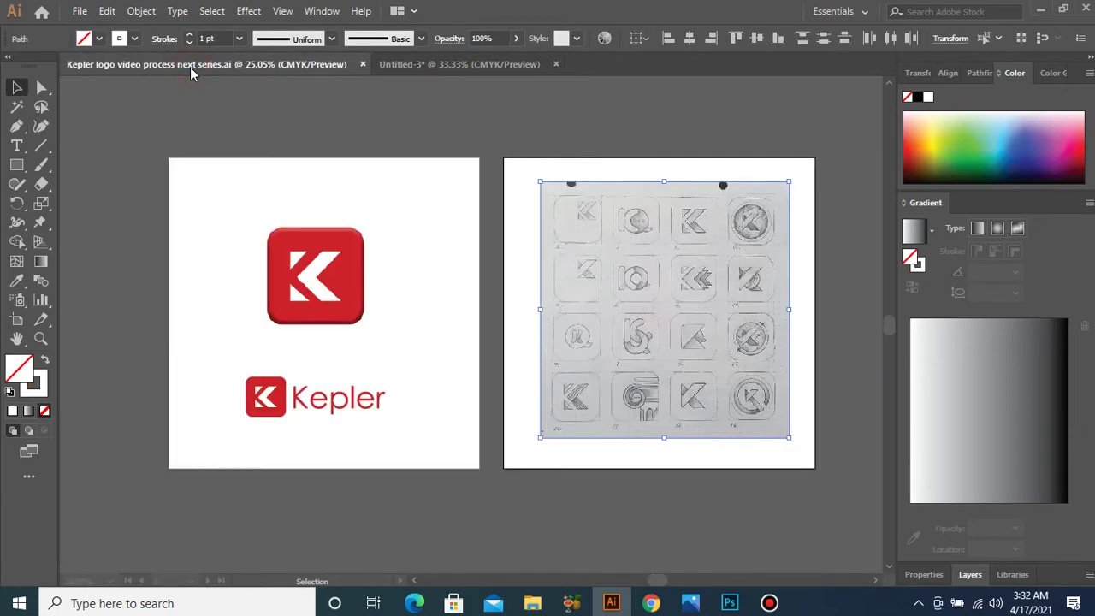
pyautogui.press('i')
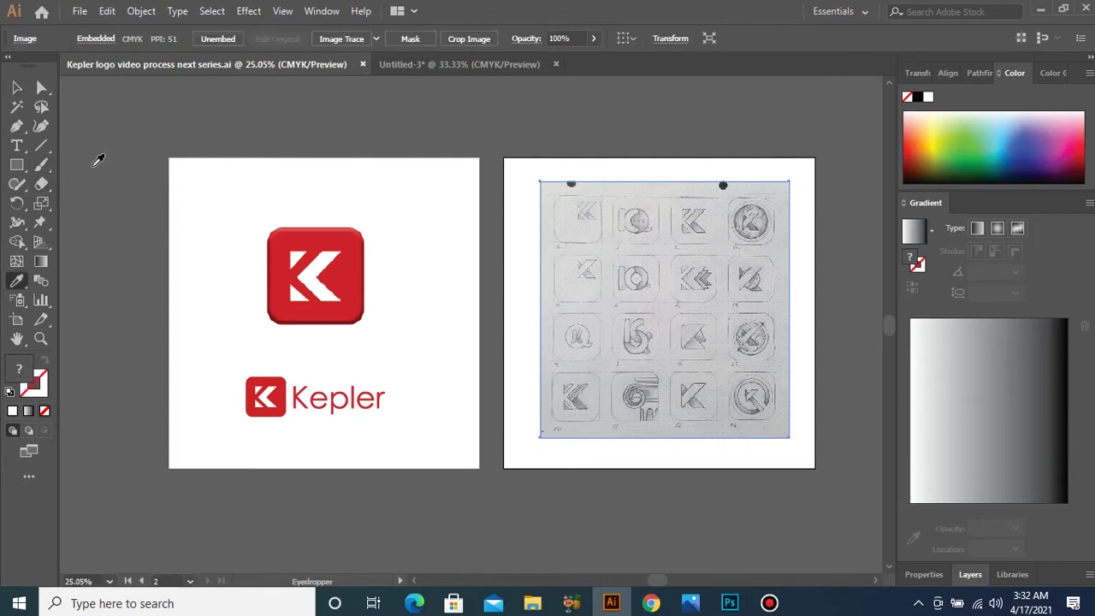
pyautogui.click(273, 234)
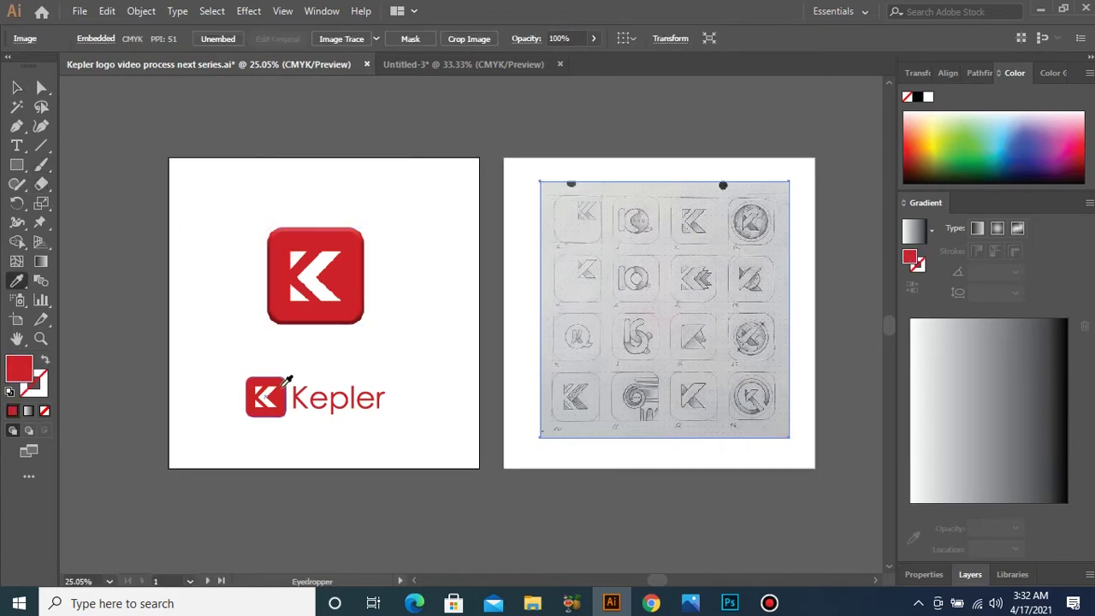
pyautogui.doubleClick(20, 367)
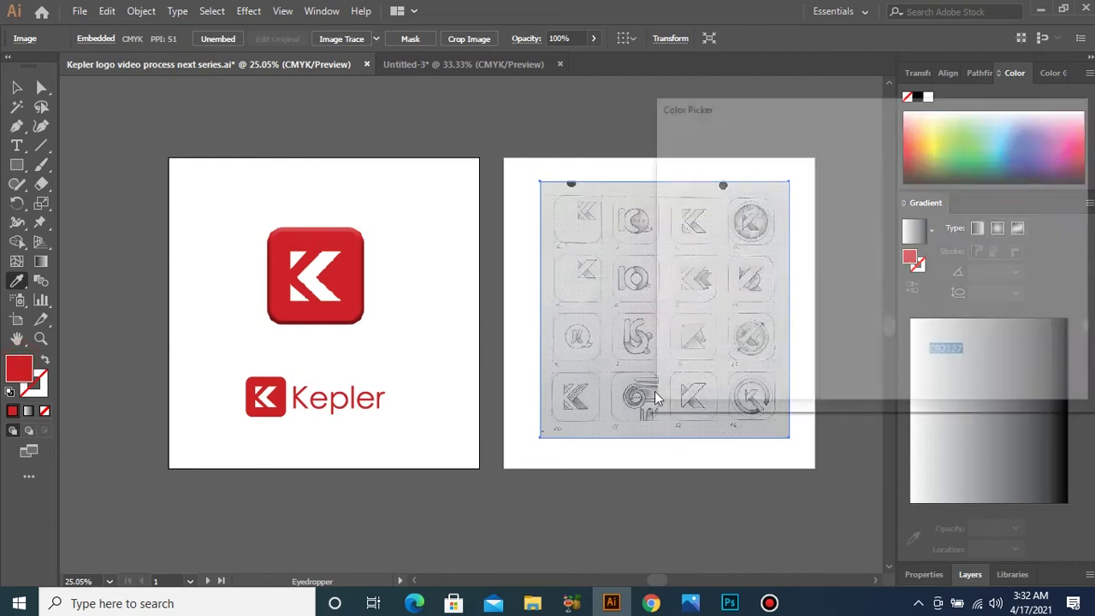
pyautogui.click(968, 354)
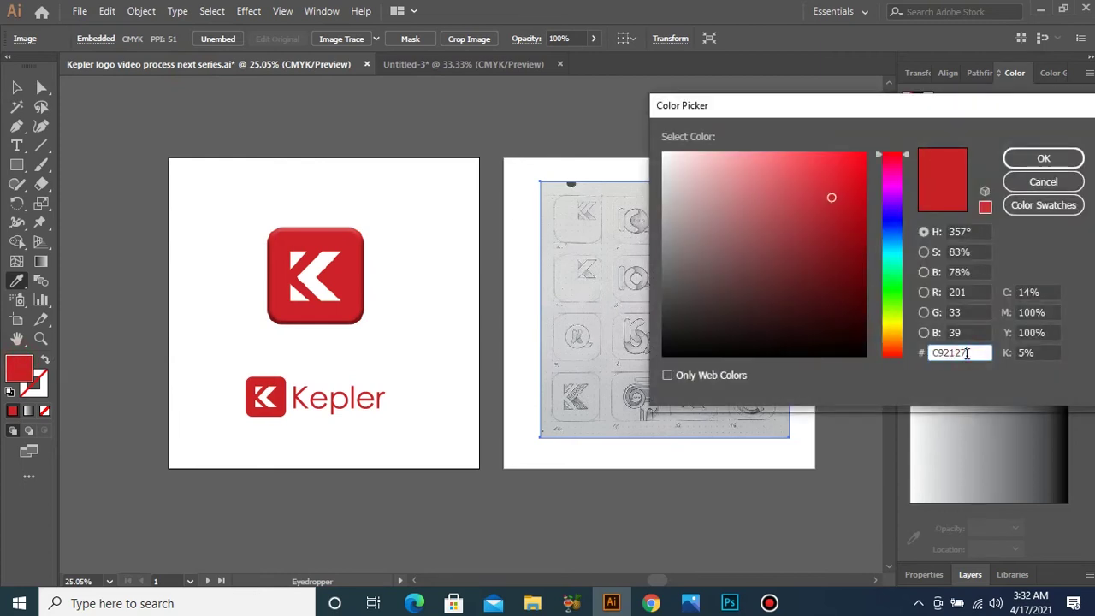
pyautogui.click(1054, 159)
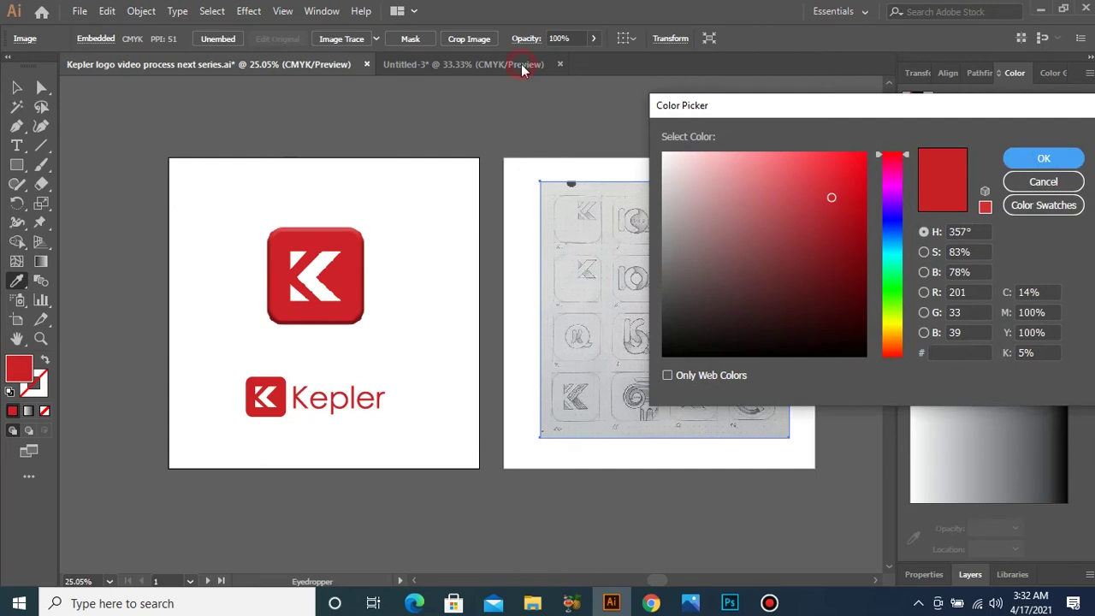
pyautogui.click(1053, 158)
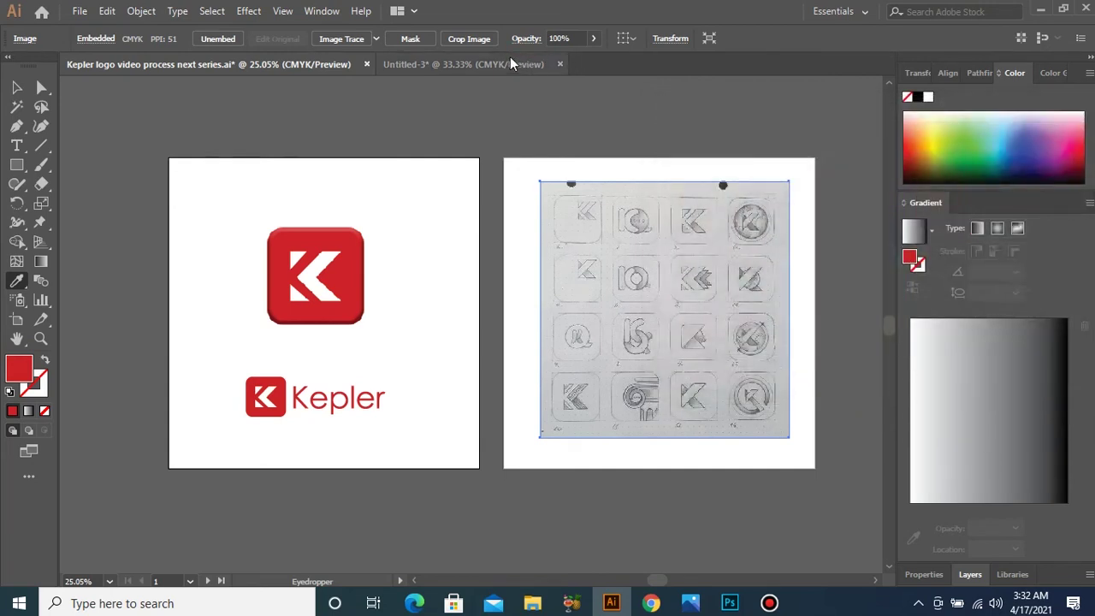
# Back in the Untitled-3 document, give the traced K shapes a C92127 red fill and no stroke.
pyautogui.click(510, 59)
pyautogui.hotkey('ctrl', 'space')
pyautogui.moveTo(400, 315); pyautogui.dragTo(643, 408)
pyautogui.press('v')
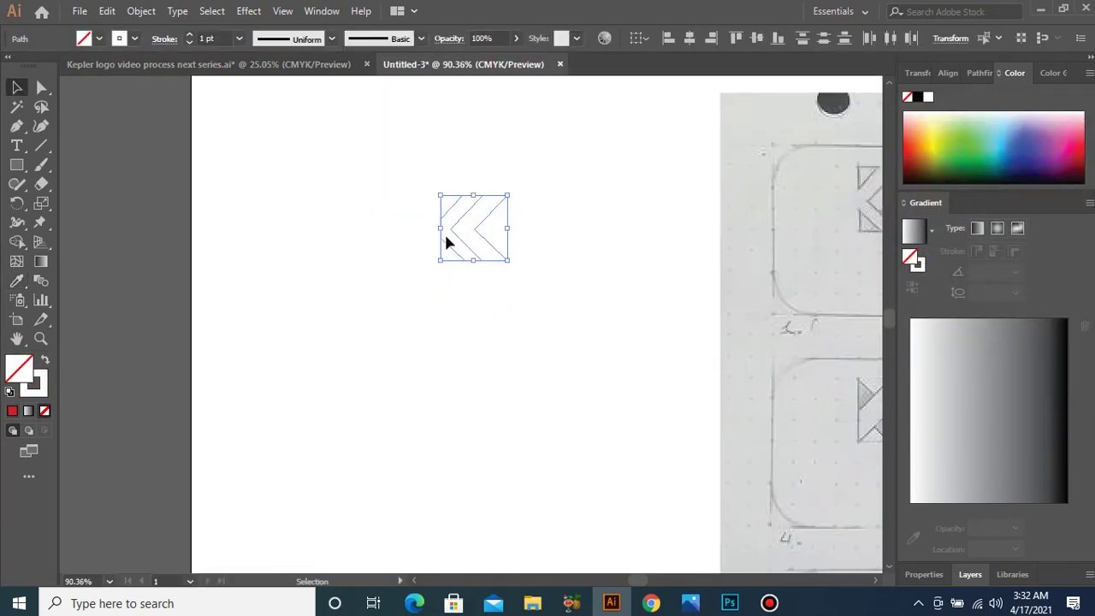
pyautogui.click(44, 360)
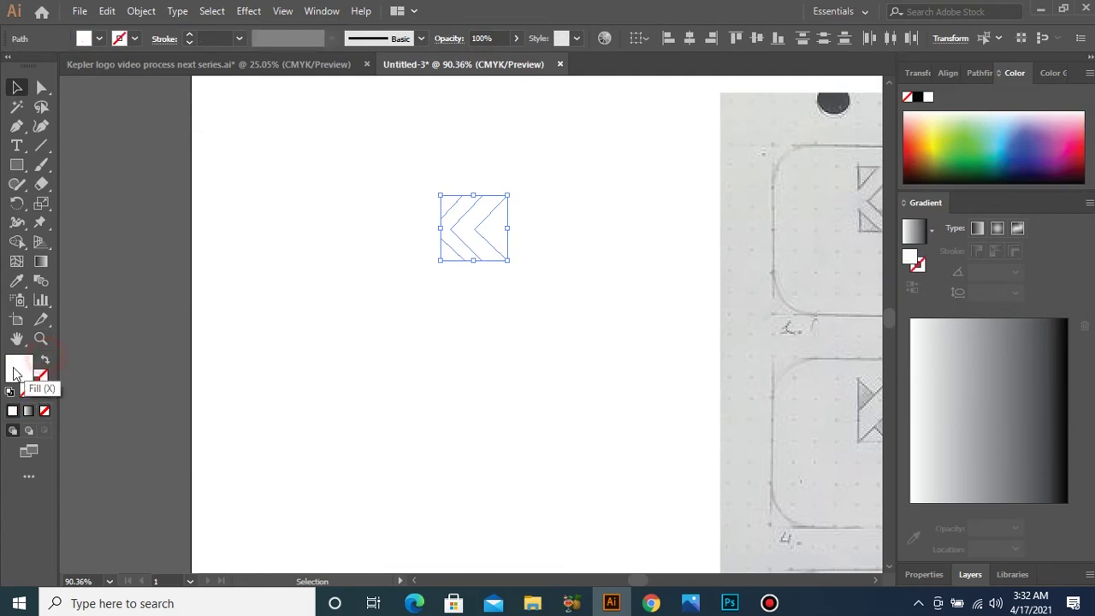
pyautogui.doubleClick(12, 369)
pyautogui.hotkey('ctrl', 'v')
pyautogui.press('Return')
# Move the sketch sheet off the artboard to the empty area at its upper right.
pyautogui.hotkey('ctrl', '-')
pyautogui.hotkey('ctrl', '-')
pyautogui.hotkey('ctrl', '-')
pyautogui.hotkey('ctrl', '-')
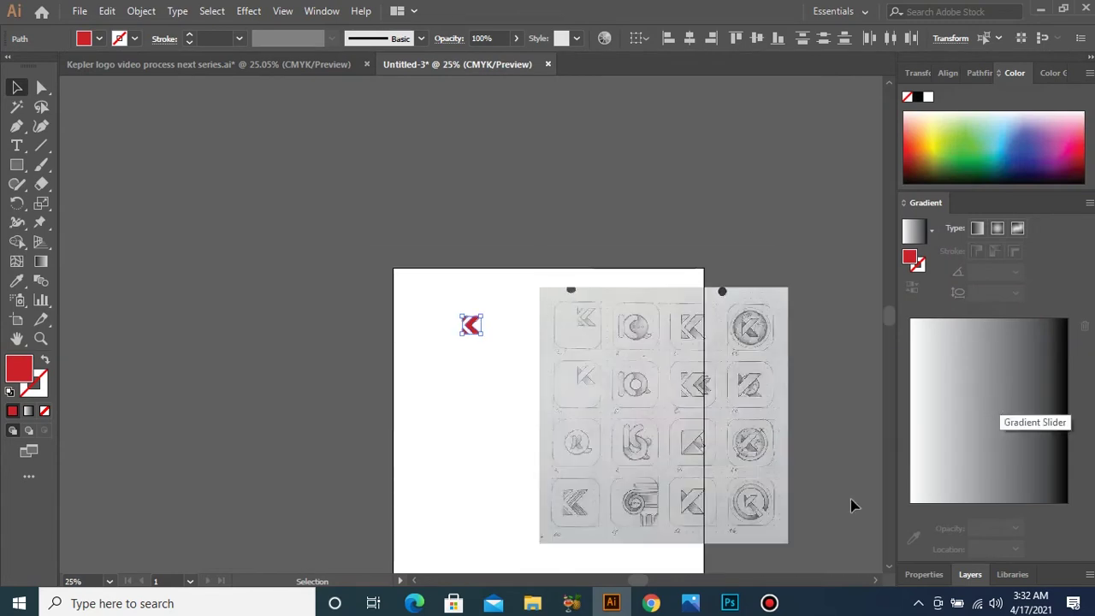
pyautogui.moveTo(692, 501)
pyautogui.mouseDown()
pyautogui.moveTo(733, 276)
pyautogui.moveTo(711, 225)
pyautogui.moveTo(741, 208)
pyautogui.mouseUp()
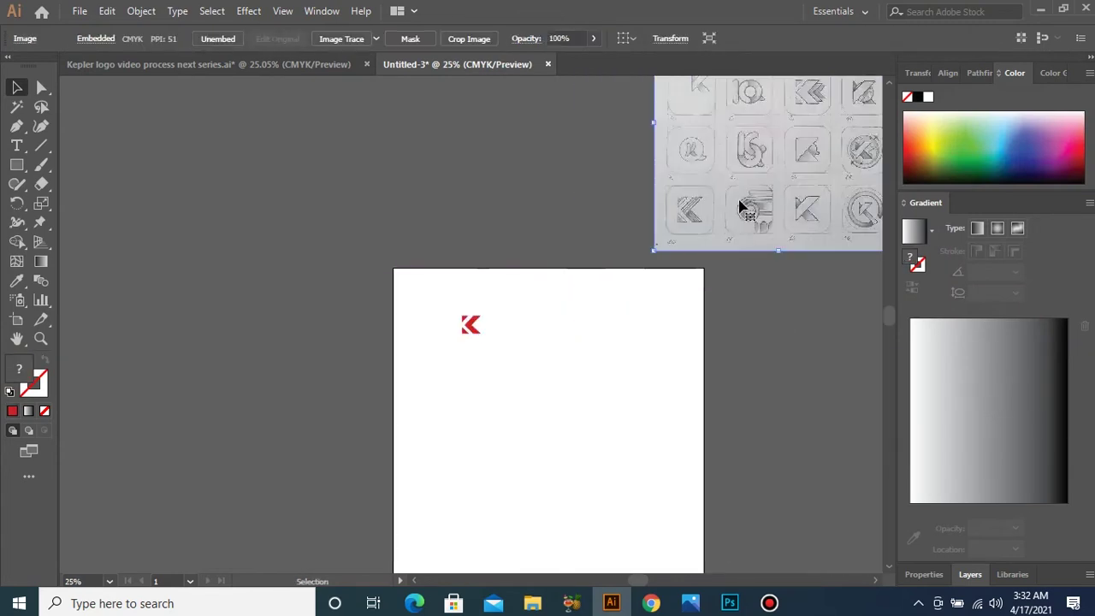
# Duplicate the red K mark lower and to the right on the artboard.
pyautogui.moveTo(454, 318); pyautogui.dragTo(504, 438)
pyautogui.hotkey('ctrl', 'space')
pyautogui.moveTo(423, 396); pyautogui.dragTo(672, 545)
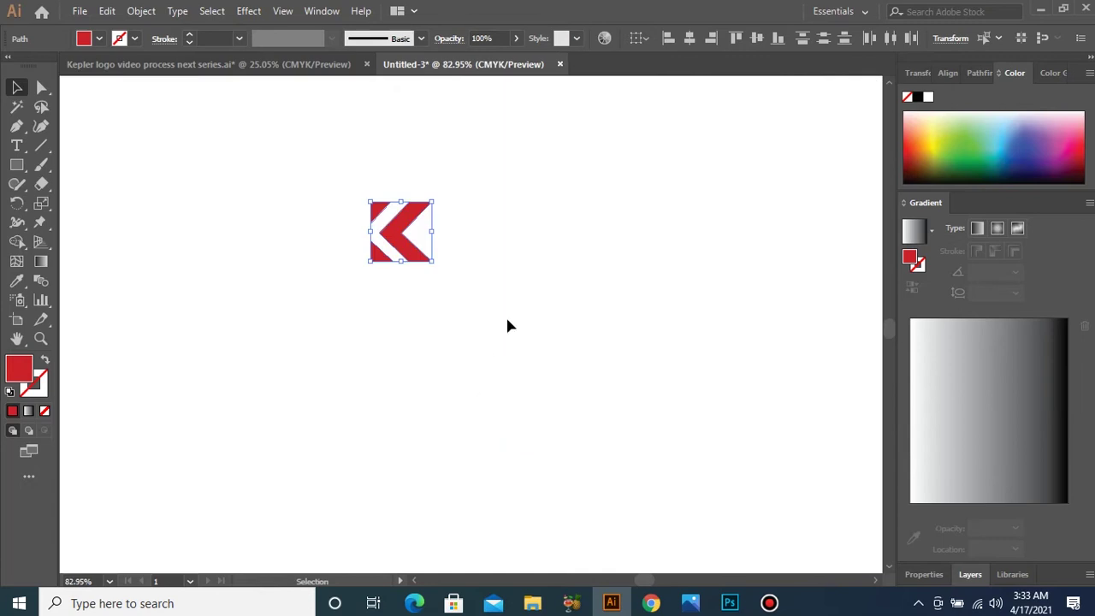
pyautogui.press('t')
pyautogui.click(477, 244)
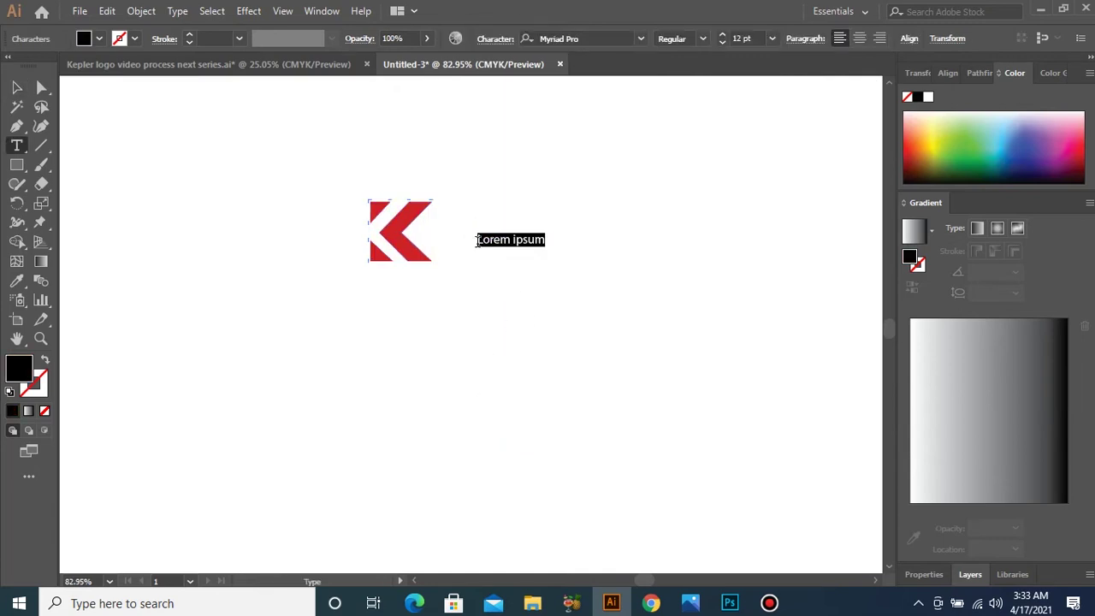
pyautogui.write('Kelper')
pyautogui.hotkey('ctrl', 'a')
pyautogui.press('BackSpace')
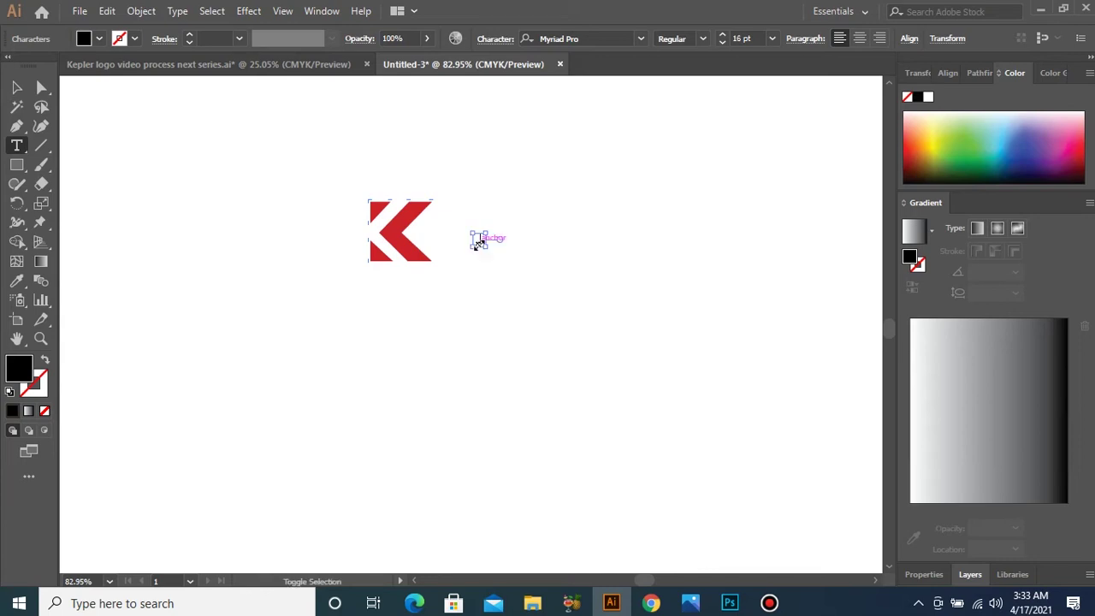
pyautogui.keyDown('ctrl'); pyautogui.click(253, 182); pyautogui.keyUp('ctrl')
pyautogui.moveTo(17, 70); pyautogui.dragTo(18, 78)
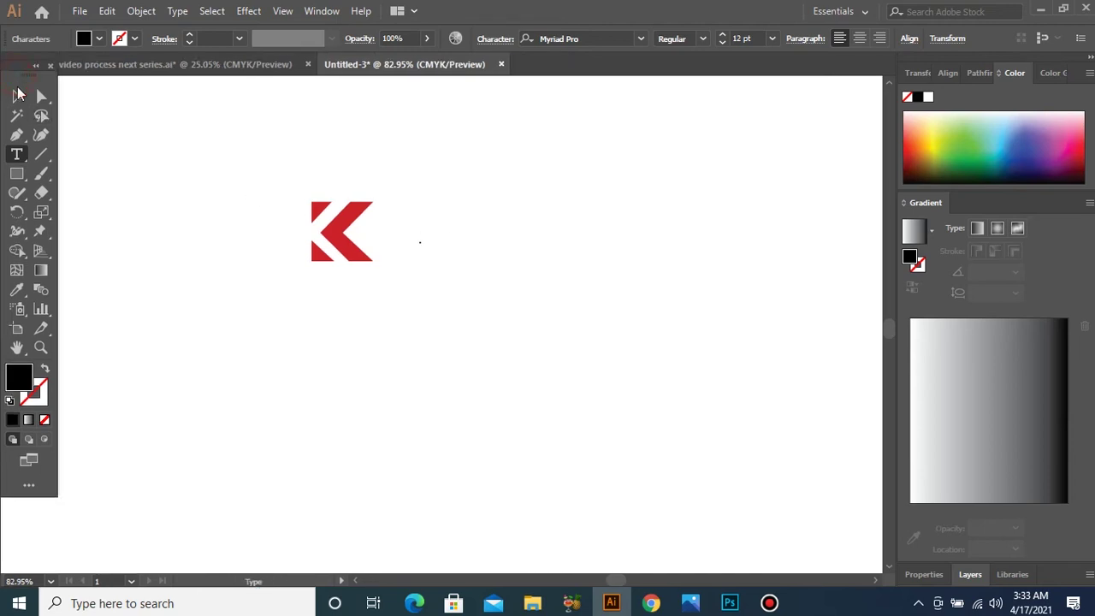
pyautogui.click(17, 92)
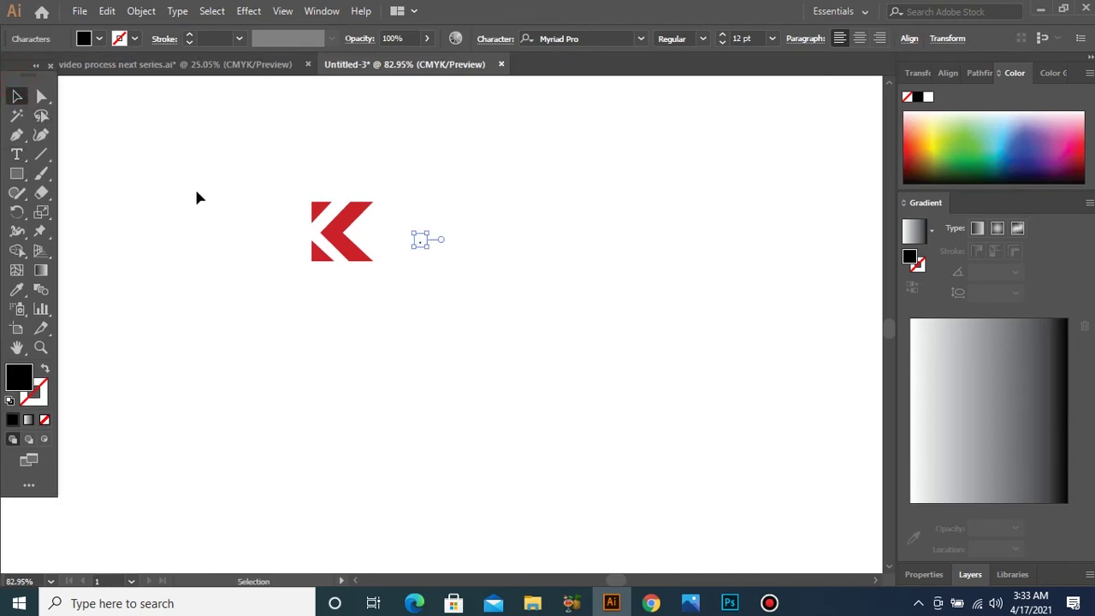
pyautogui.moveTo(399, 215); pyautogui.dragTo(532, 282)
# Add the text "Kepler" to the right of the duplicated K mark.
pyautogui.press('t')
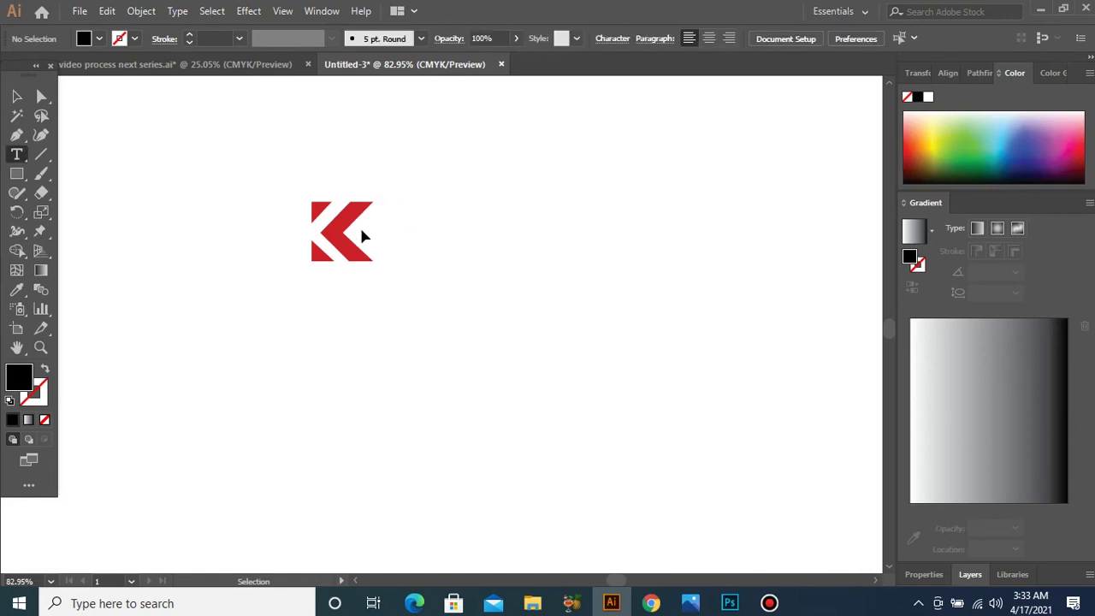
pyautogui.click(417, 238)
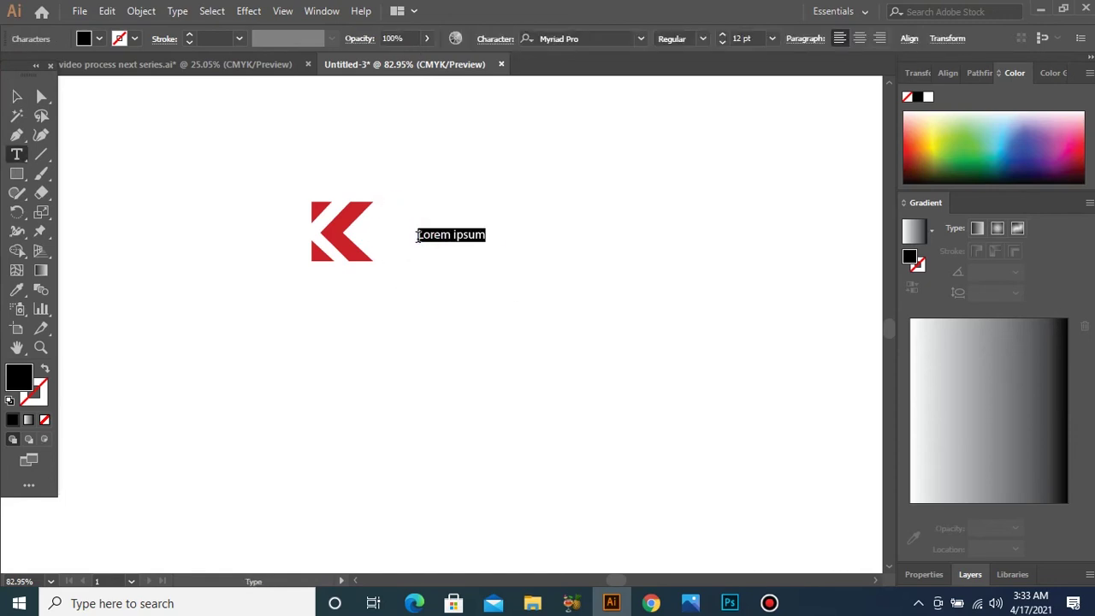
pyautogui.write('Ke')
# Enlarge the Kepler text well beyond its default size and move it farther right of the K mark.
pyautogui.hotkey('ctrl', 'a')
pyautogui.hotkey('ctrl', 'shift', '.')
pyautogui.hotkey('ctrl', 'shift', '.')
pyautogui.hotkey('ctrl', 'shift', '.')
pyautogui.hotkey('ctrl', 'shift', '.')
pyautogui.hotkey('ctrl', 'shift', '.')
pyautogui.hotkey('ctrl', 'shift', '.')
pyautogui.hotkey('ctrl', 'shift', '.')
pyautogui.hotkey('ctrl', 'shift', '.')
pyautogui.hotkey('ctrl', 'shift', '.')
pyautogui.hotkey('ctrl', 'shift', '.')
pyautogui.hotkey('ctrl', 'shift', '.')
pyautogui.hotkey('ctrl', 'shift', '.')
pyautogui.hotkey('ctrl', 'shift', '.')
pyautogui.hotkey('ctrl', 'shift', '.')
pyautogui.click(29, 100)
pyautogui.click(16, 96)
pyautogui.moveTo(490, 240); pyautogui.dragTo(591, 251)
# Draw a square in the K mark's red fill and place it just left of the duplicated mark.
pyautogui.moveTo(210, 203); pyautogui.dragTo(351, 246)
pyautogui.hotkey('ctrl', '-')
pyautogui.hotkey('ctrl', '-')
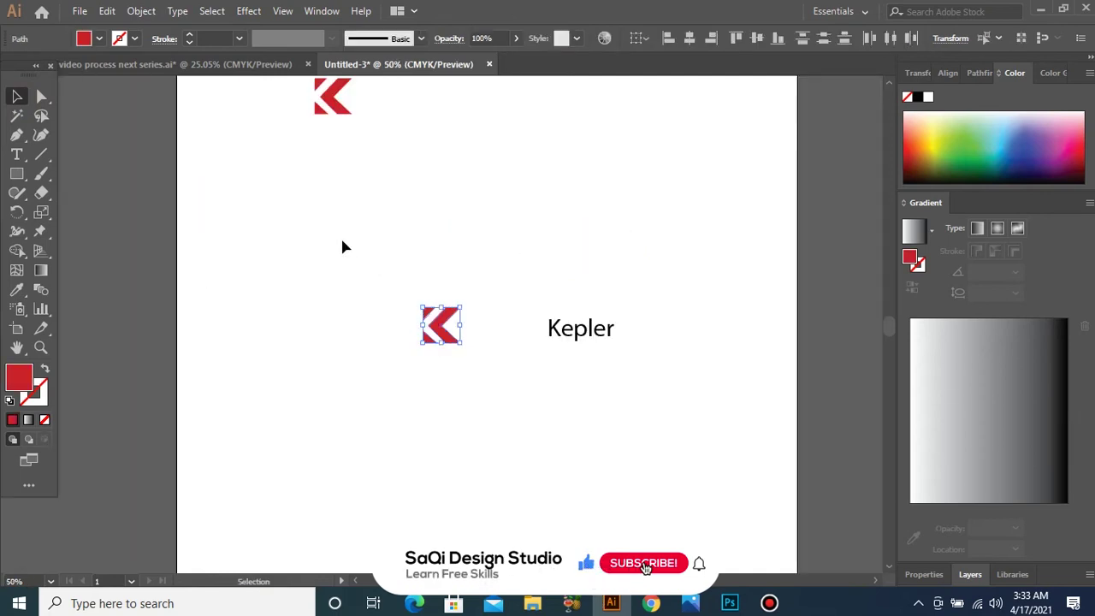
pyautogui.click(13, 177)
pyautogui.moveTo(328, 260); pyautogui.dragTo(379, 343)
pyautogui.moveTo(240, 223); pyautogui.dragTo(656, 391)
pyautogui.moveTo(260, 368); pyautogui.dragTo(250, 351)
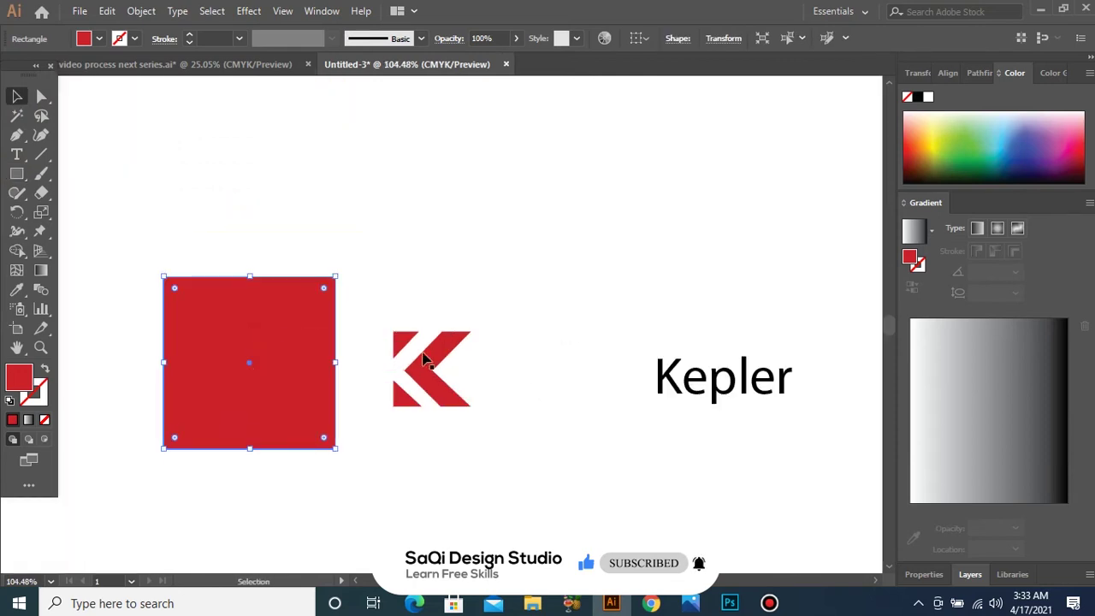
# Recolor the duplicated K mark white and move it onto the middle of the red square.
pyautogui.moveTo(492, 431); pyautogui.dragTo(492, 431)
pyautogui.press('i')
pyautogui.click(570, 337)
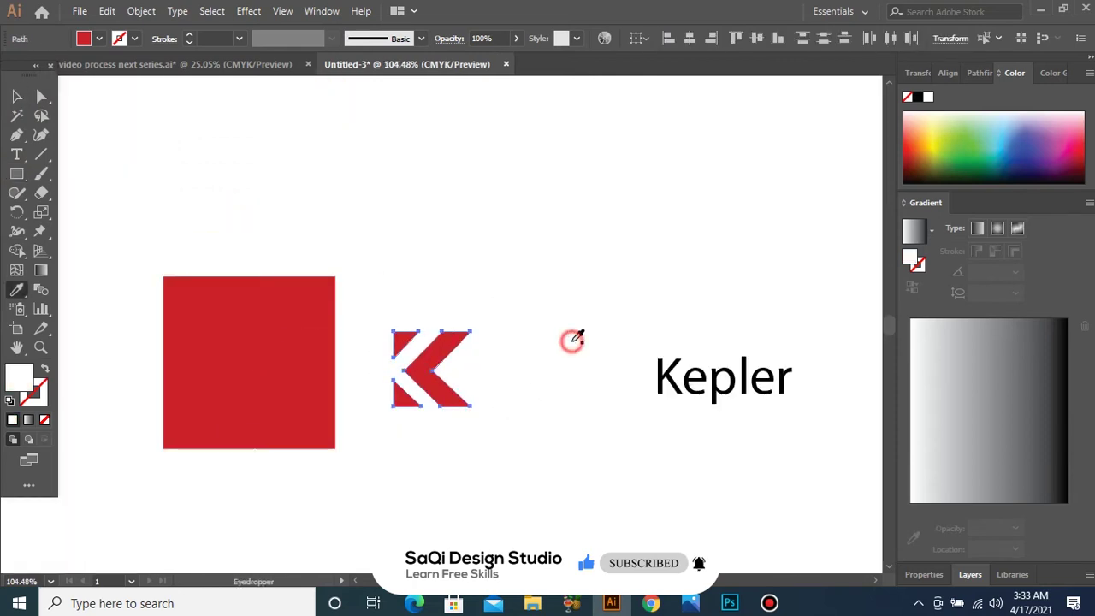
pyautogui.press('v')
pyautogui.moveTo(425, 377); pyautogui.dragTo(249, 373)
# Align the white K to the red square's horizontal and vertical center.
pyautogui.click(327, 393)
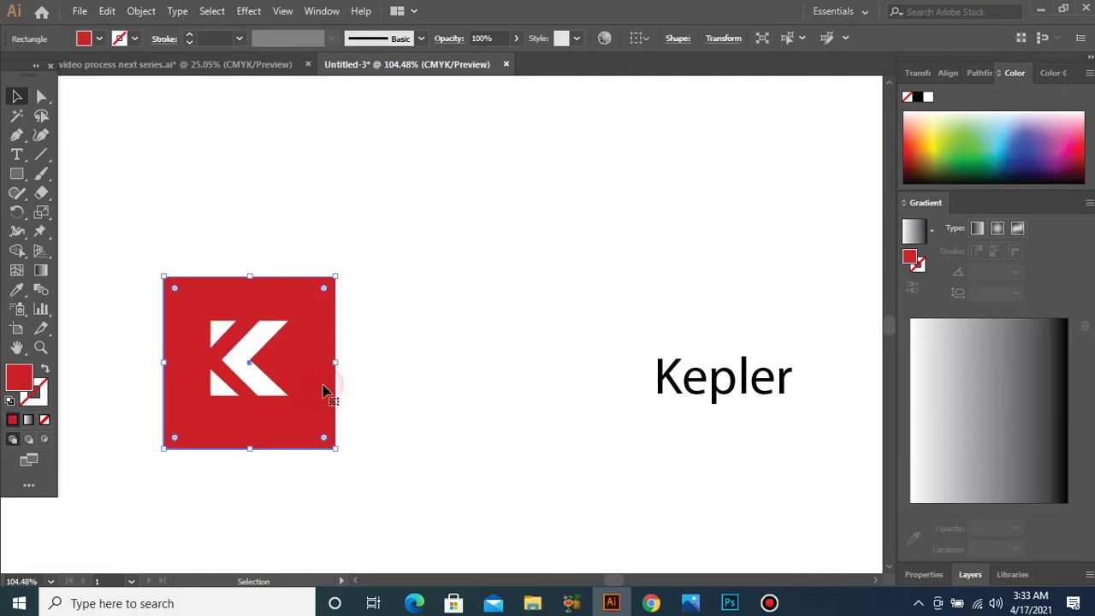
pyautogui.rightClick(324, 385)
pyautogui.click(260, 378)
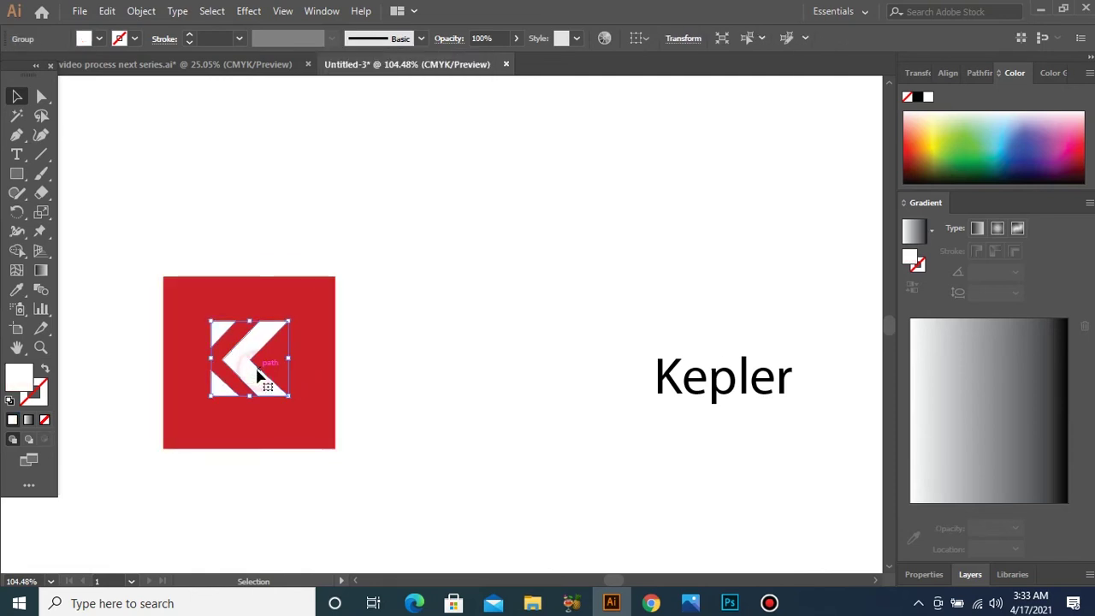
pyautogui.keyDown('shift'); pyautogui.click(313, 369); pyautogui.keyUp('shift')
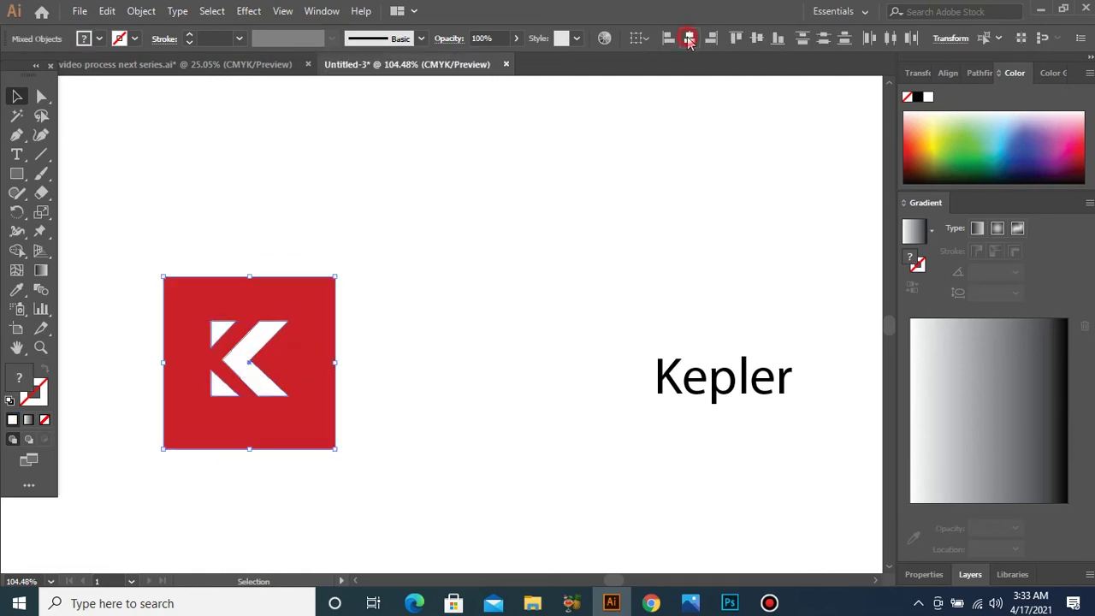
pyautogui.click(756, 38)
pyautogui.click(479, 257)
# Round all four corners of the red square to a radius of about 20.71 px.
pyautogui.moveTo(120, 230); pyautogui.dragTo(190, 302)
pyautogui.click(40, 98)
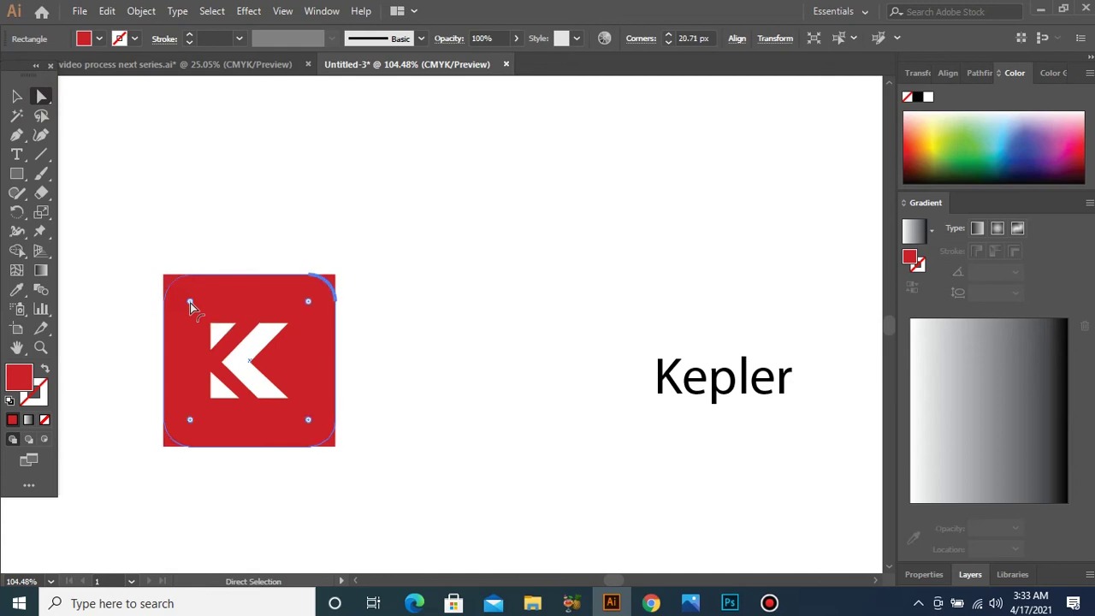
pyautogui.click(13, 98)
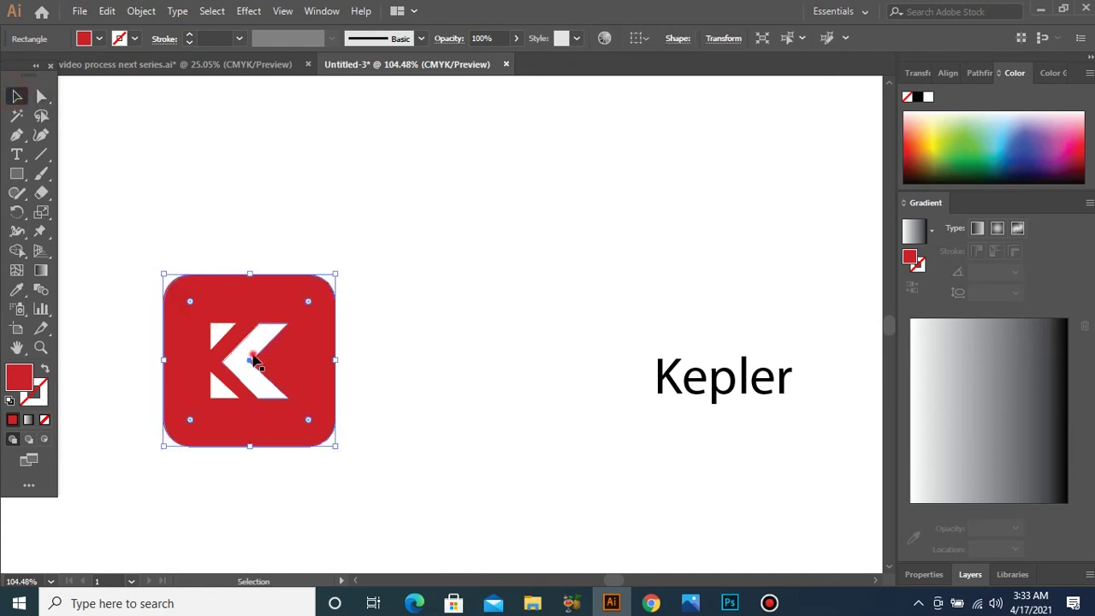
# Enlarge the white K slightly and center it again within the rounded red square.
pyautogui.click(281, 386)
pyautogui.moveTo(285, 397)
pyautogui.mouseDown()
pyautogui.moveTo(300, 389)
pyautogui.moveTo(295, 403)
pyautogui.mouseUp()
pyautogui.moveTo(409, 303); pyautogui.dragTo(203, 442)
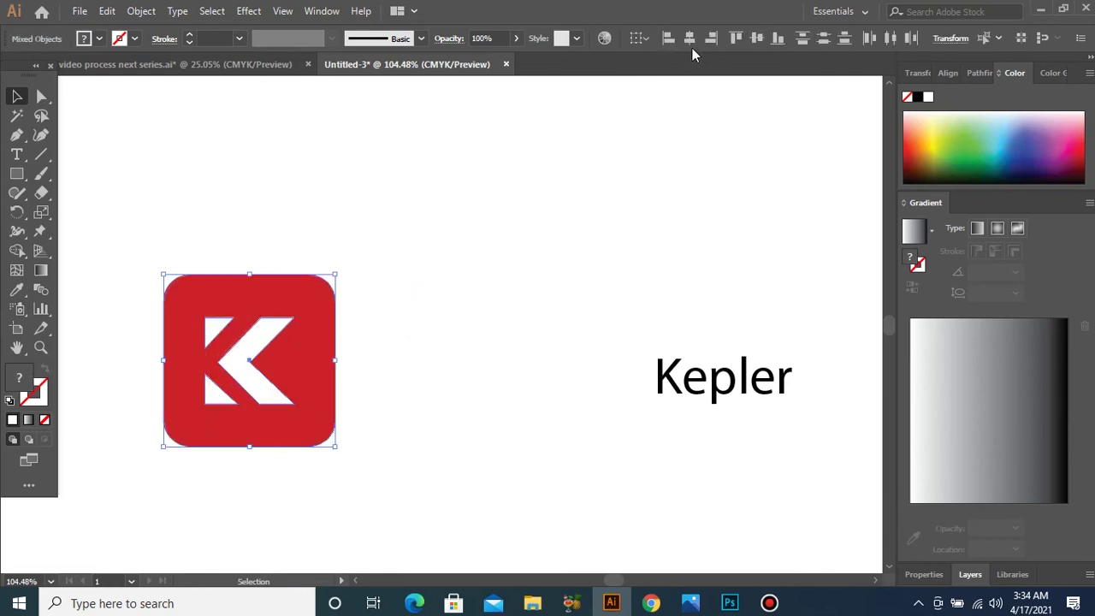
pyautogui.click(550, 196)
# Group the icon's shapes and place the Kepler text just to its right, enlarged to about 83 pt.
pyautogui.moveTo(183, 244); pyautogui.dragTo(342, 454)
pyautogui.moveTo(695, 382); pyautogui.dragTo(491, 367)
pyautogui.moveTo(590, 390); pyautogui.dragTo(668, 428)
# Set the Kepler text's font size to 90 pt.
pyautogui.hotkey('ctrl', '-')
pyautogui.hotkey('ctrl', '-')
pyautogui.hotkey('ctrl', '-')
pyautogui.hotkey('ctrl', '-')
pyautogui.hotkey('ctrl', 'space')
pyautogui.moveTo(216, 204); pyautogui.dragTo(668, 410)
pyautogui.click(753, 38)
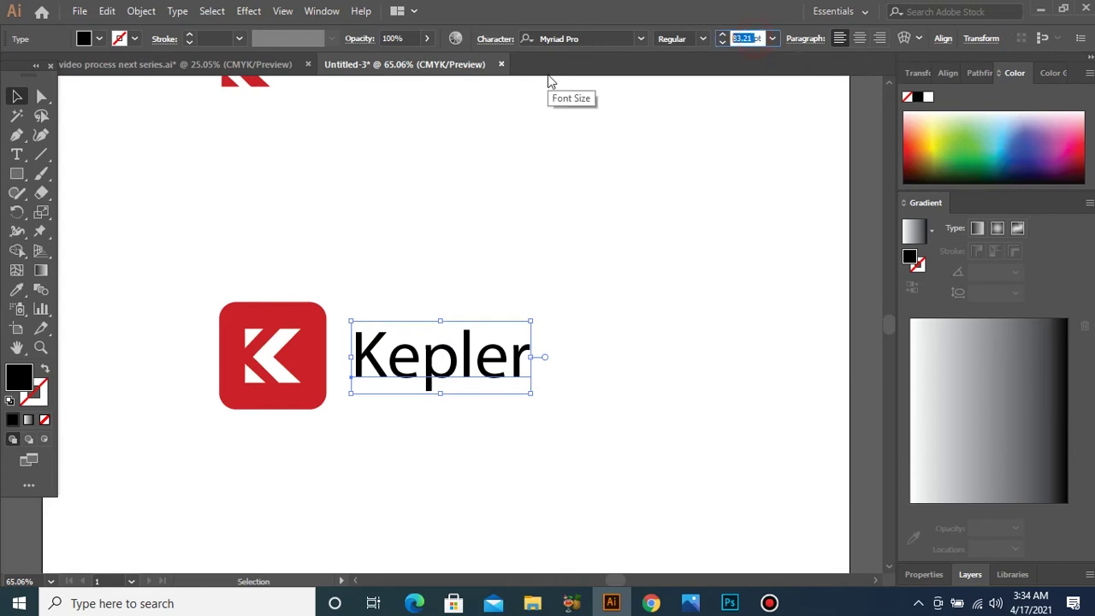
pyautogui.write('90')
pyautogui.press('Return')
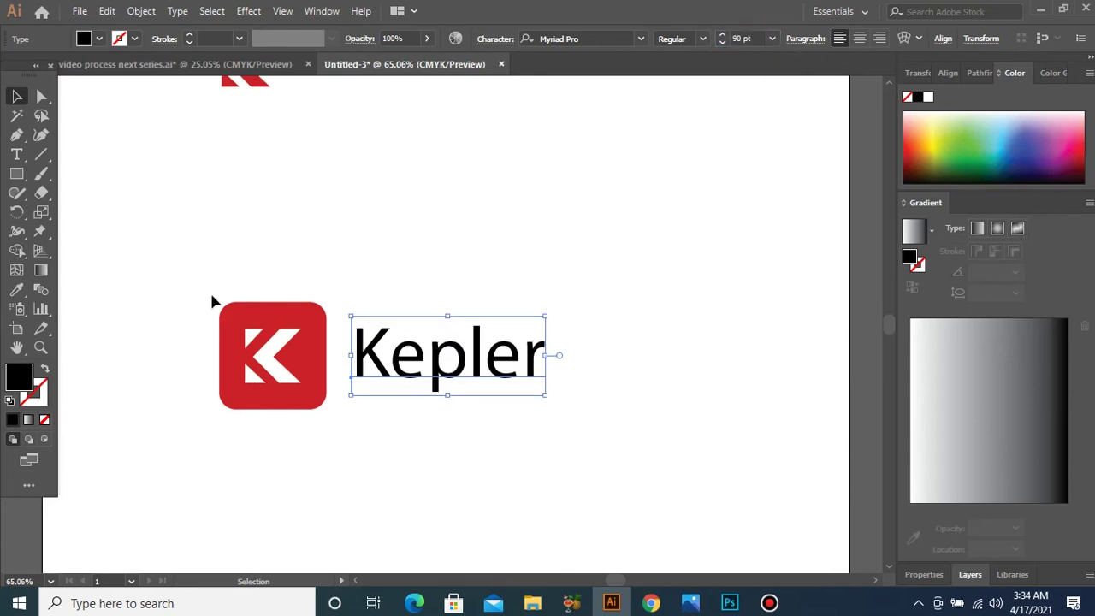
# Move the Kepler text slightly closer to the icon.
pyautogui.hotkey('ctrl', '-')
pyautogui.hotkey('ctrl', '-')
pyautogui.moveTo(248, 264); pyautogui.dragTo(602, 406)
pyautogui.moveTo(183, 186); pyautogui.dragTo(318, 352)
pyautogui.click(391, 390)
pyautogui.moveTo(345, 178); pyautogui.dragTo(525, 362)
pyautogui.moveTo(490, 321); pyautogui.dragTo(480, 321)
# Change the Kepler text's font to Century Gothic.
pyautogui.click(644, 43)
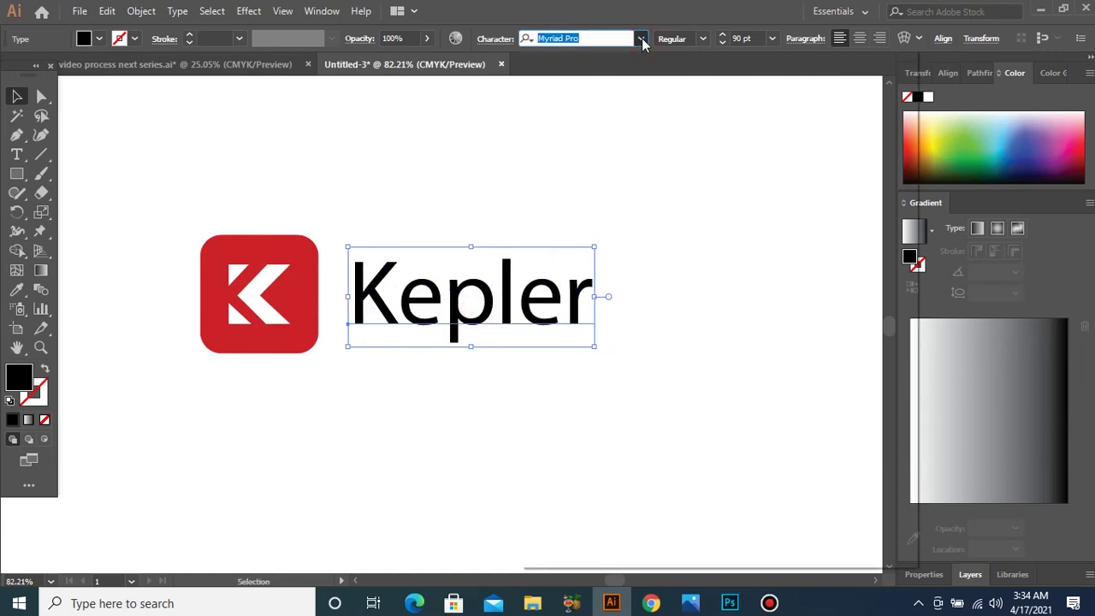
pyautogui.click(700, 149)
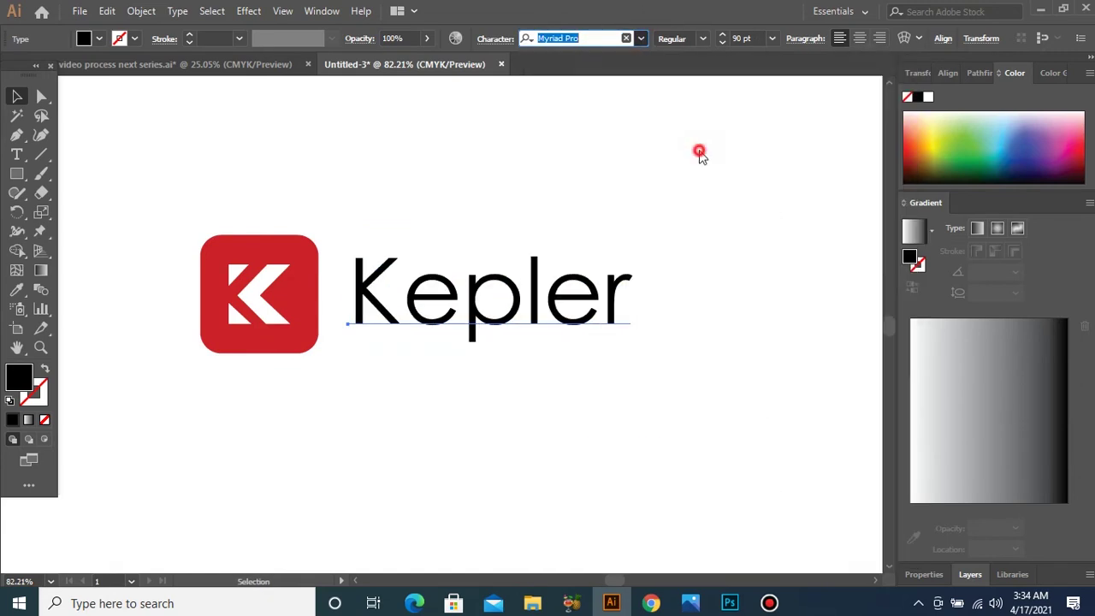
pyautogui.click(508, 188)
# Widen the letter spacing of the Kepler text slightly.
pyautogui.moveTo(385, 187); pyautogui.dragTo(564, 412)
pyautogui.hotkey('ctrl', '-')
pyautogui.hotkey('ctrl', '-')
pyautogui.hotkey('ctrl', '-')
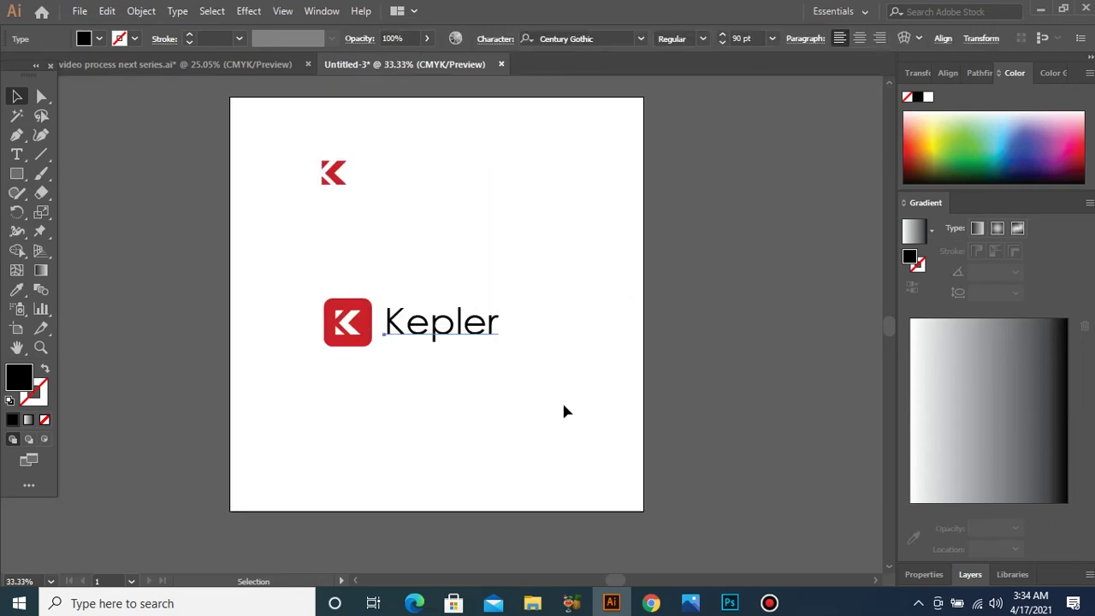
pyautogui.hotkey('alt', 'Right')
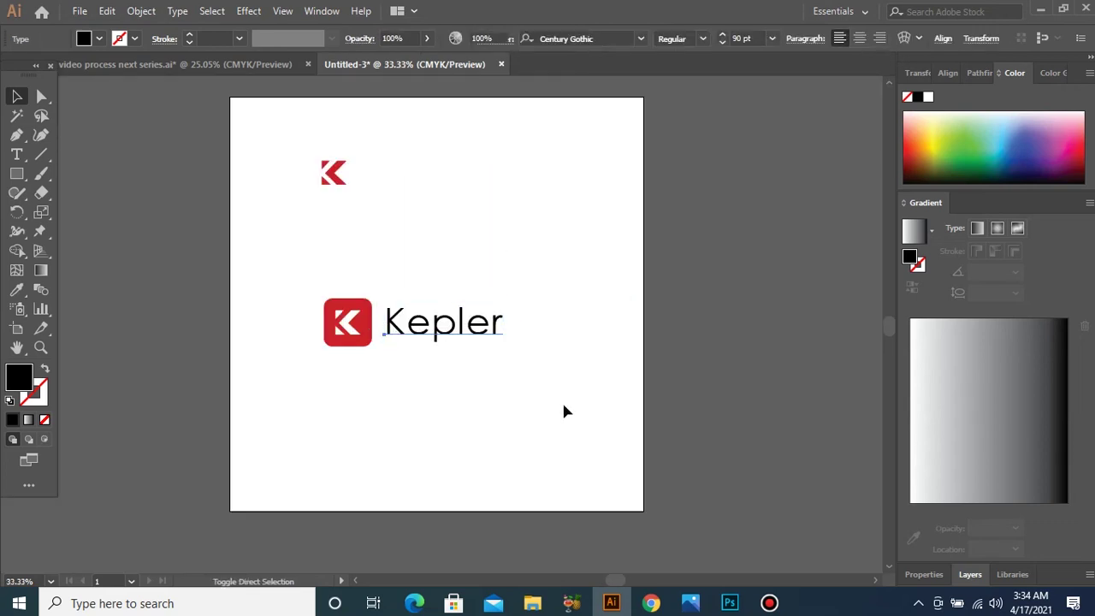
# Convert the Kepler text to outlines.
pyautogui.hotkey('ctrl', 'shift', 'o')
pyautogui.hotkey('ctrl', 'space')
pyautogui.moveTo(276, 240); pyautogui.dragTo(636, 422)
# Fill the outlined Kepler wordmark with the icon's red, sampled from the rounded square.
pyautogui.moveTo(145, 220); pyautogui.dragTo(240, 379)
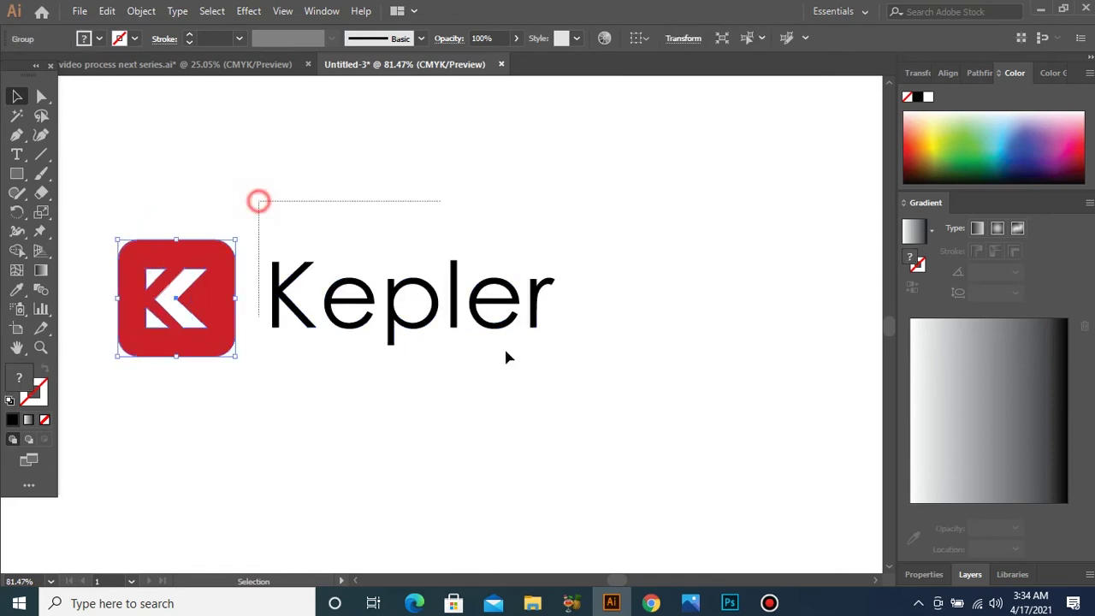
pyautogui.hotkey('ctrl', 'z')
pyautogui.press('i')
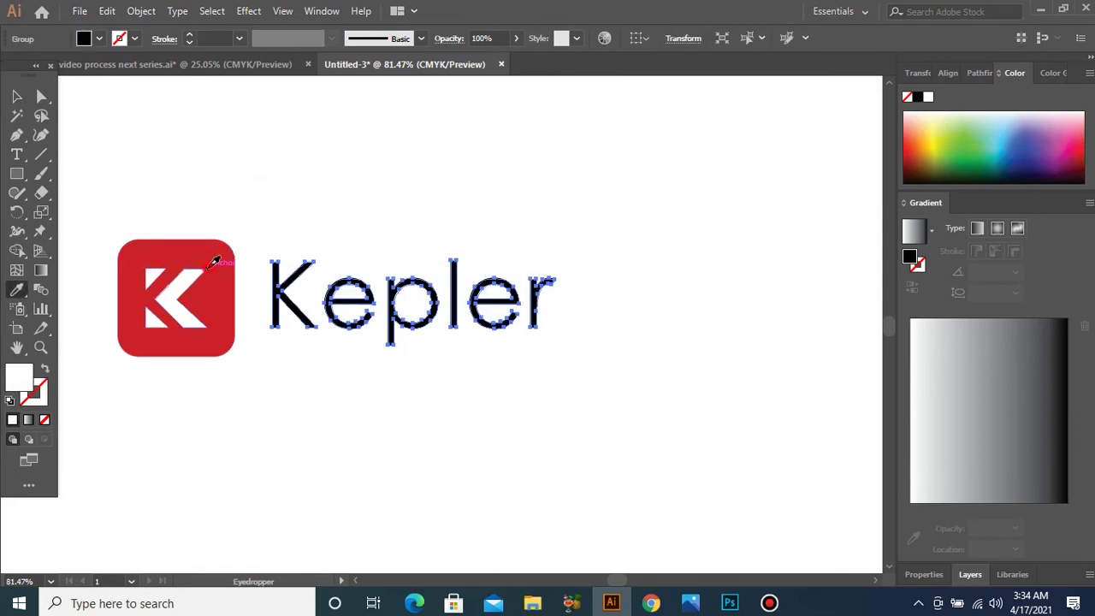
pyautogui.click(215, 282)
pyautogui.press('v')
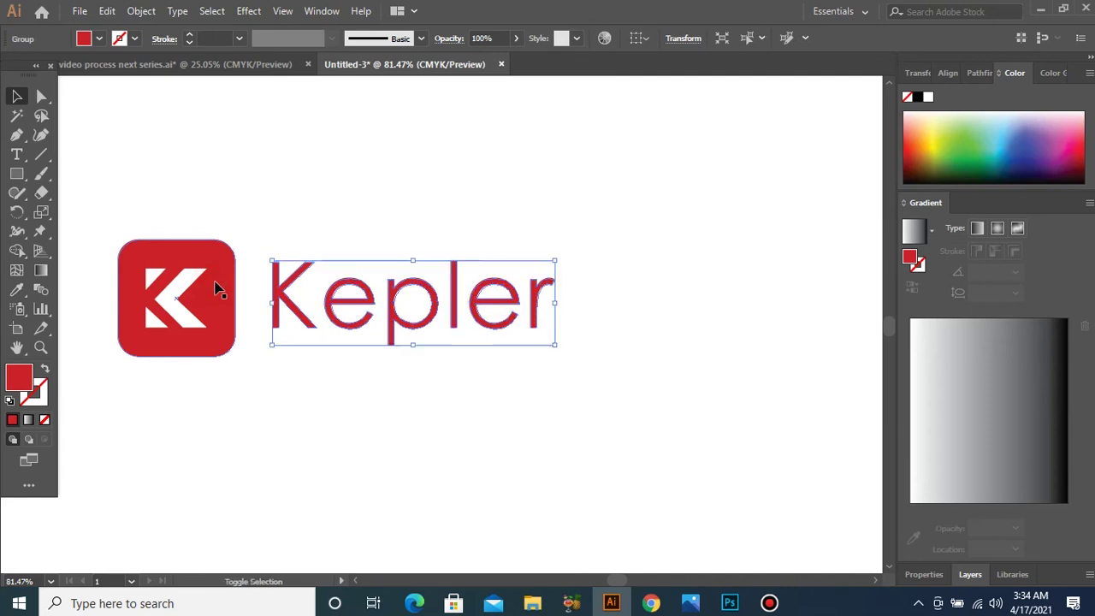
# Align the icon and the Kepler wordmark to a common vertical center.
pyautogui.moveTo(94, 177); pyautogui.dragTo(570, 430)
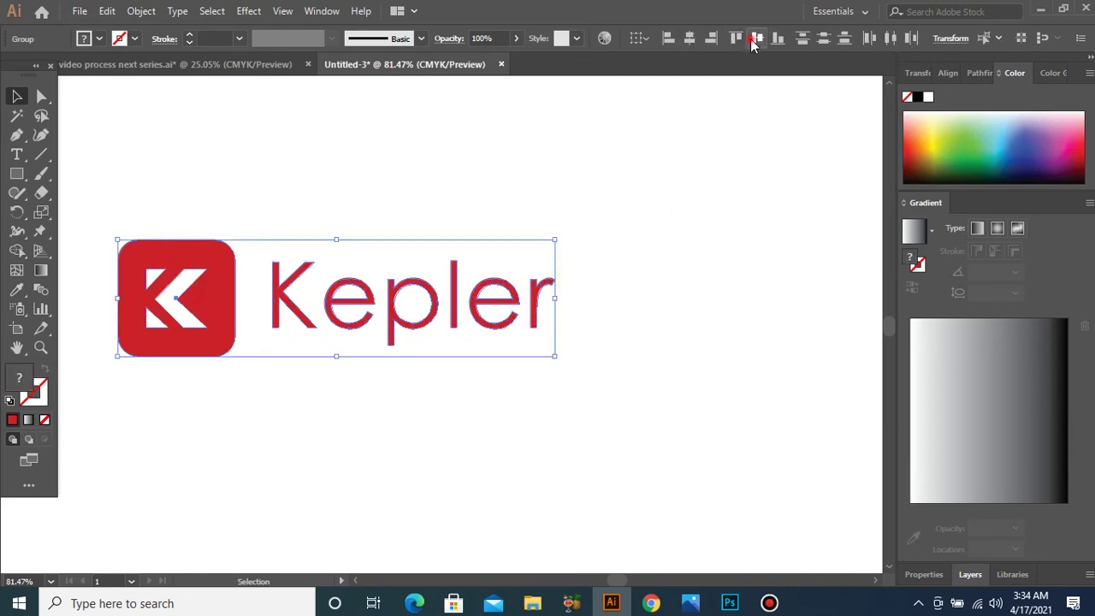
pyautogui.click(753, 38)
pyautogui.click(685, 248)
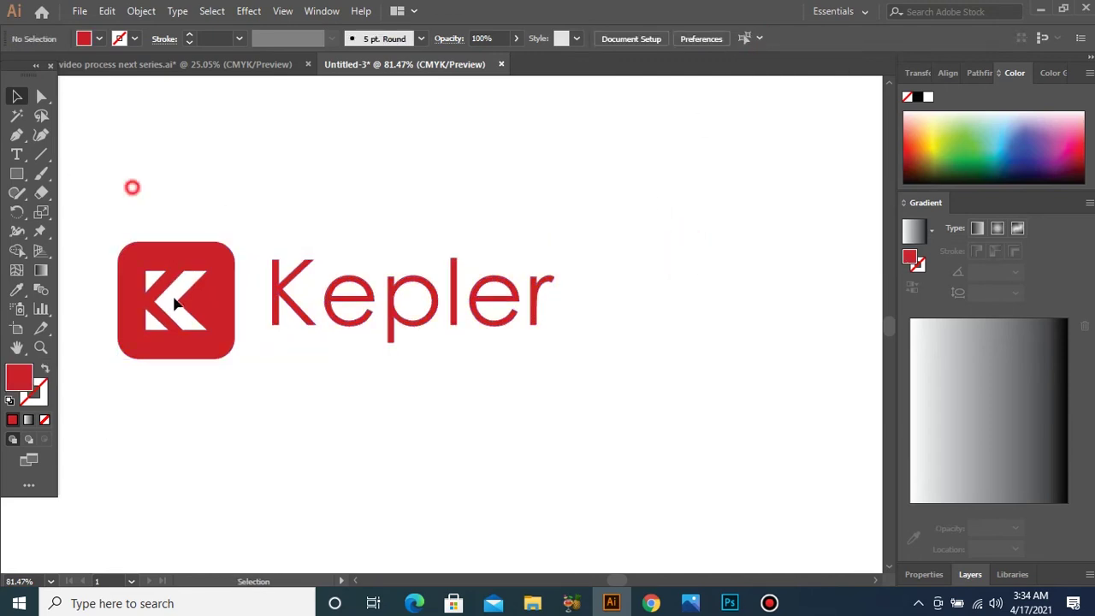
# Copy the whole logo and paste it as pixels into Layer 1.psb in Photoshop.
pyautogui.moveTo(132, 190); pyautogui.dragTo(233, 395)
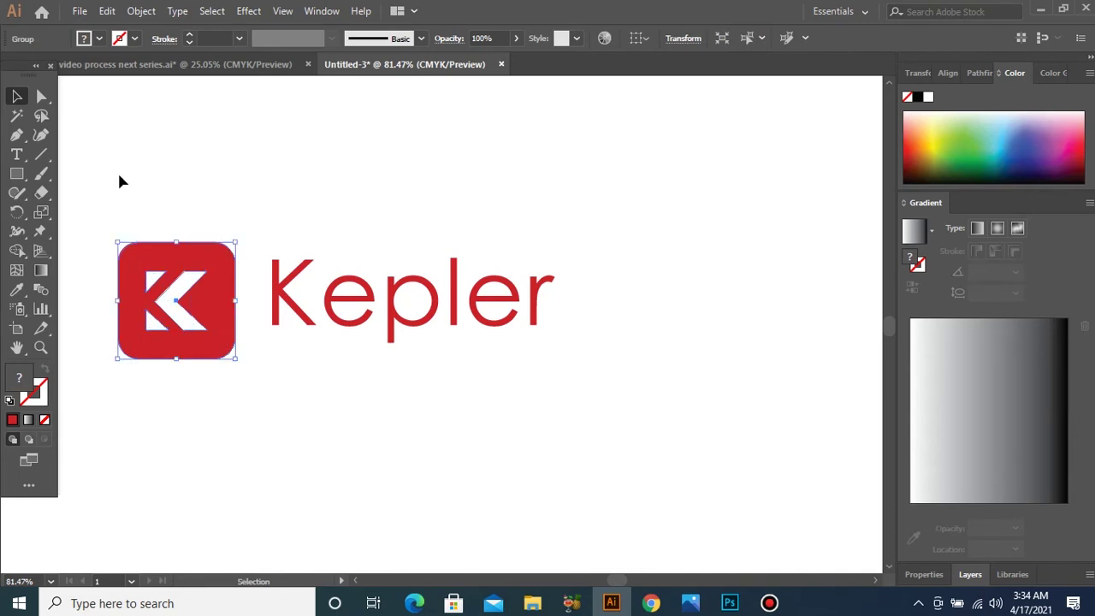
pyautogui.moveTo(120, 177); pyautogui.dragTo(601, 396)
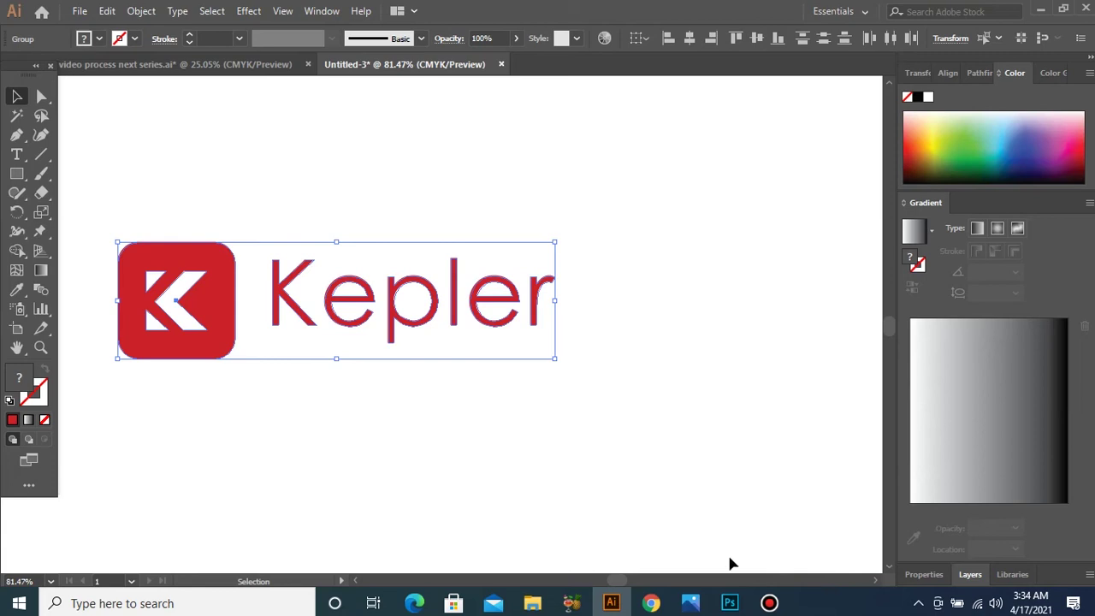
pyautogui.click(729, 603)
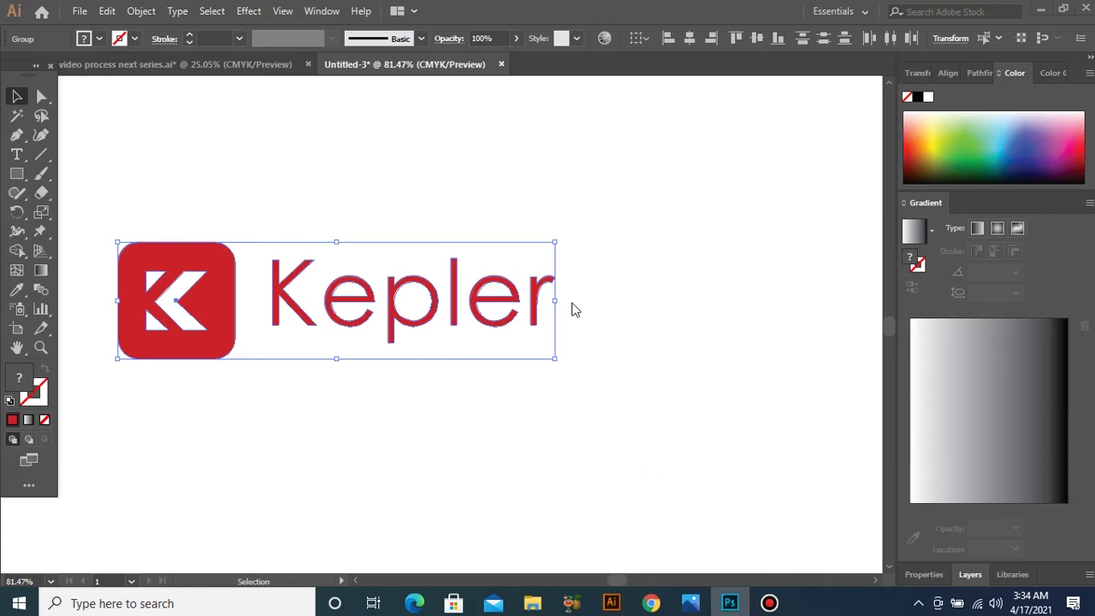
pyautogui.hotkey('ctrl', 'v')
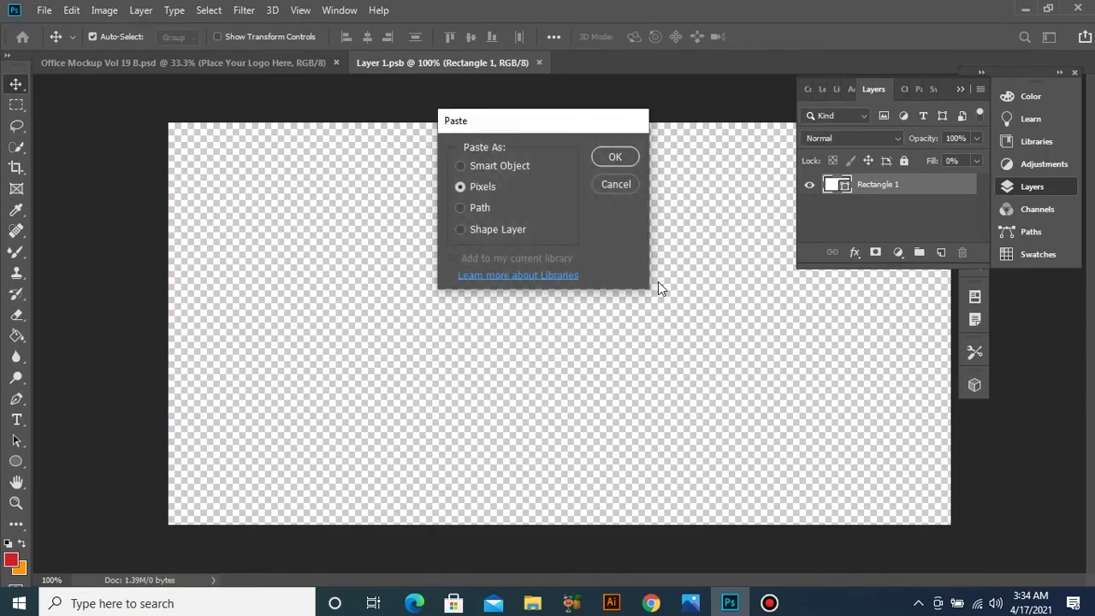
pyautogui.press('Return')
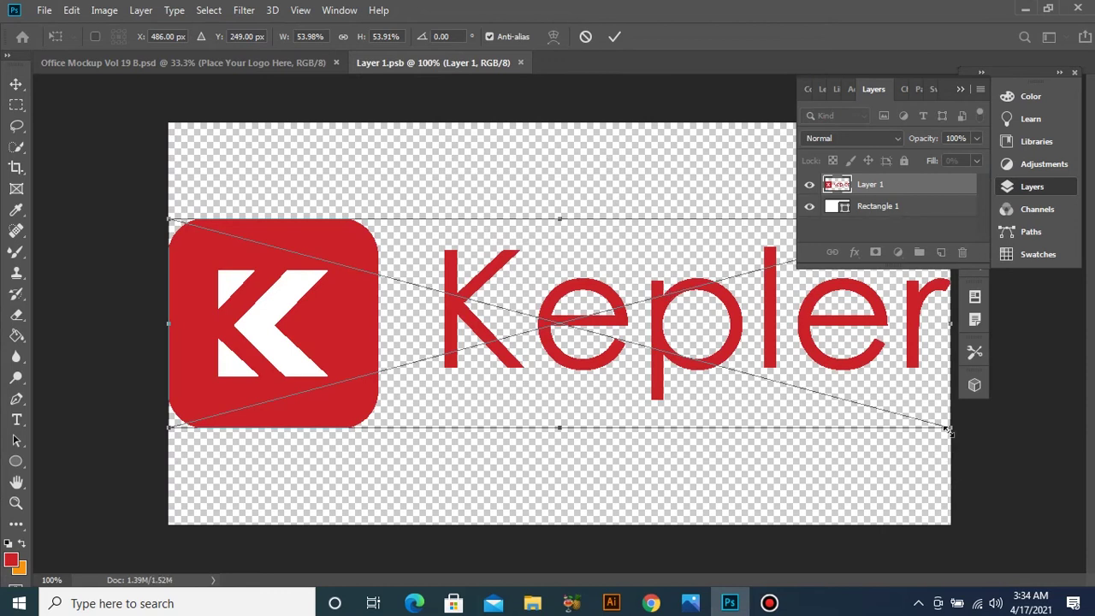
# Scale the pasted logo down to leave side margins, and save Layer 1.psb to update the office mockup.
pyautogui.moveTo(950, 426); pyautogui.dragTo(863, 406)
pyautogui.press('Return')
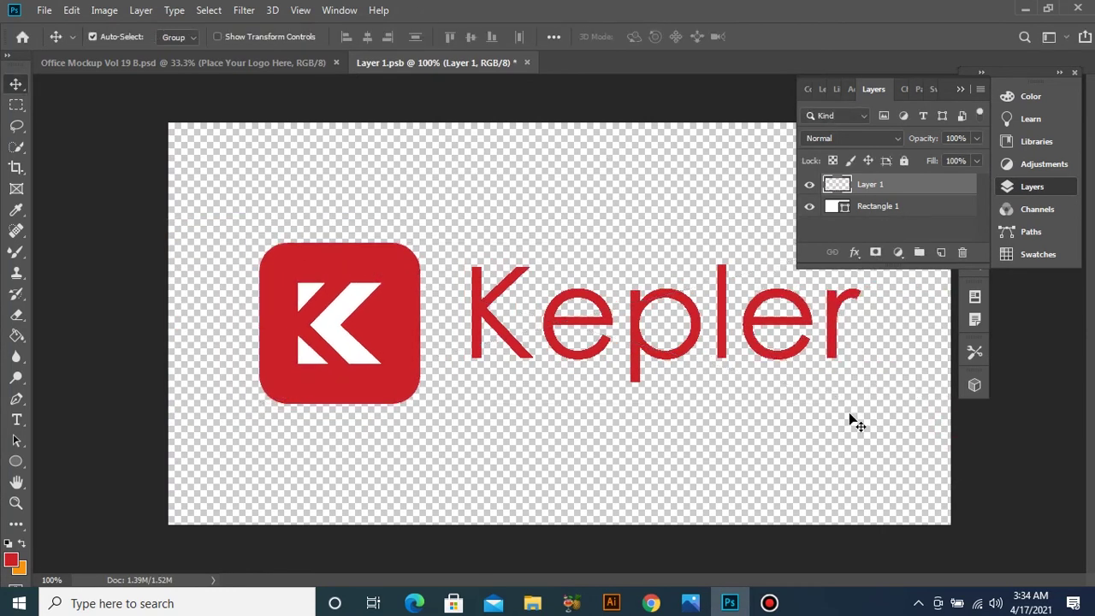
pyautogui.hotkey('ctrl', 's')
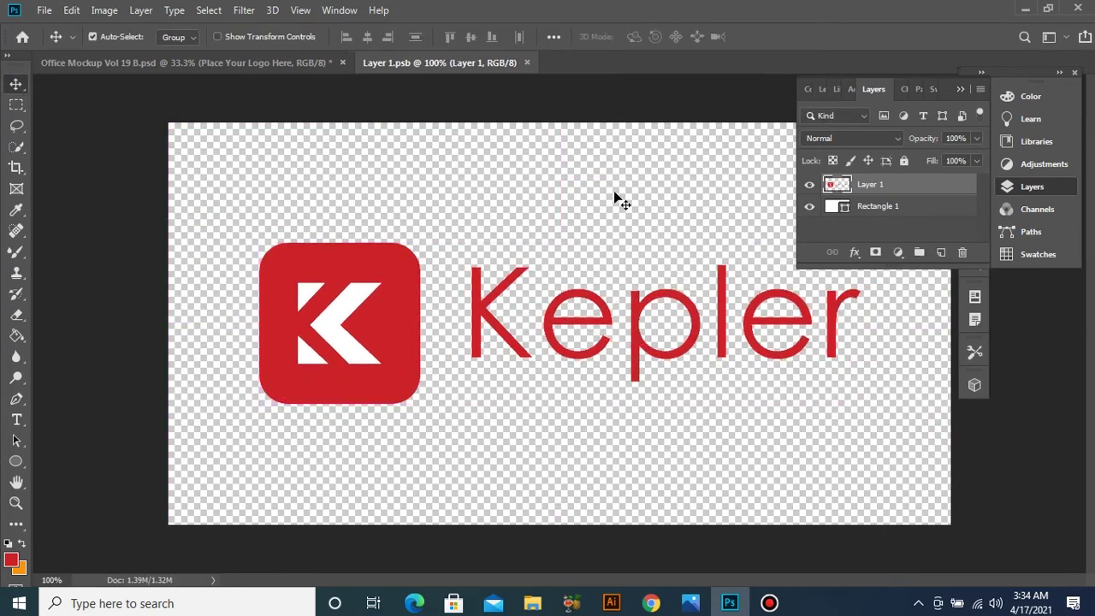
pyautogui.click(316, 64)
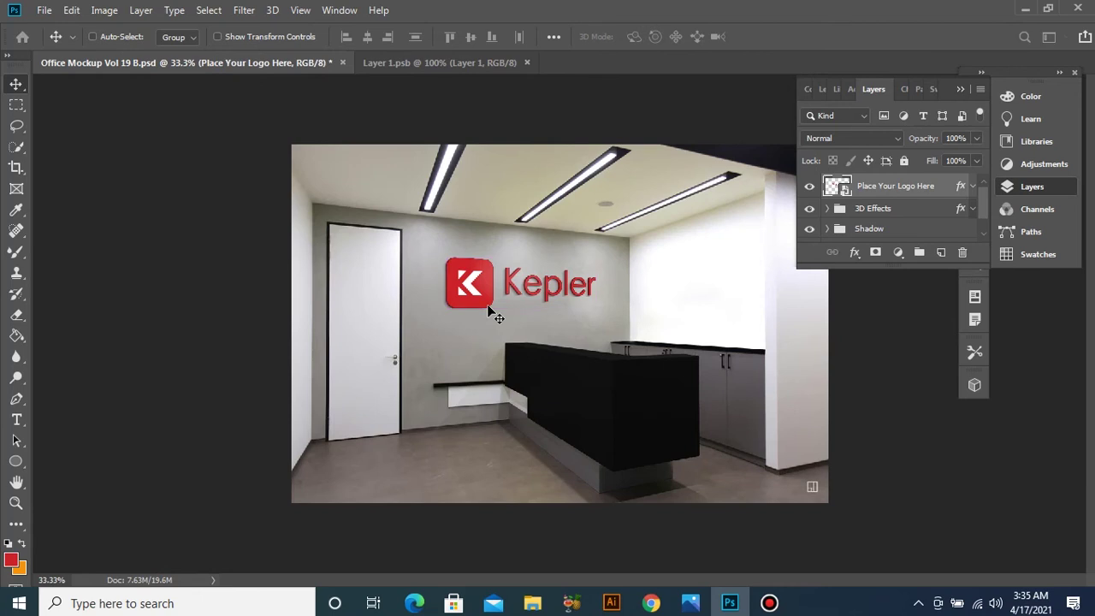
# Go back to Layer 1.psb and delete the pasted logo layer.
pyautogui.click(482, 63)
pyautogui.hotkey('ctrl', 'n')
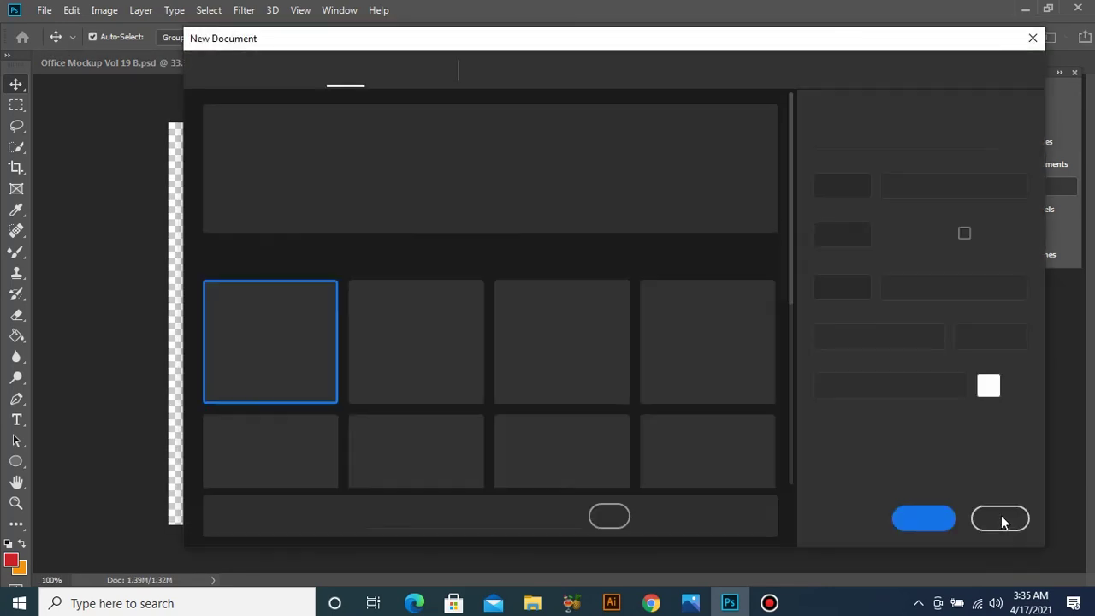
pyautogui.click(999, 520)
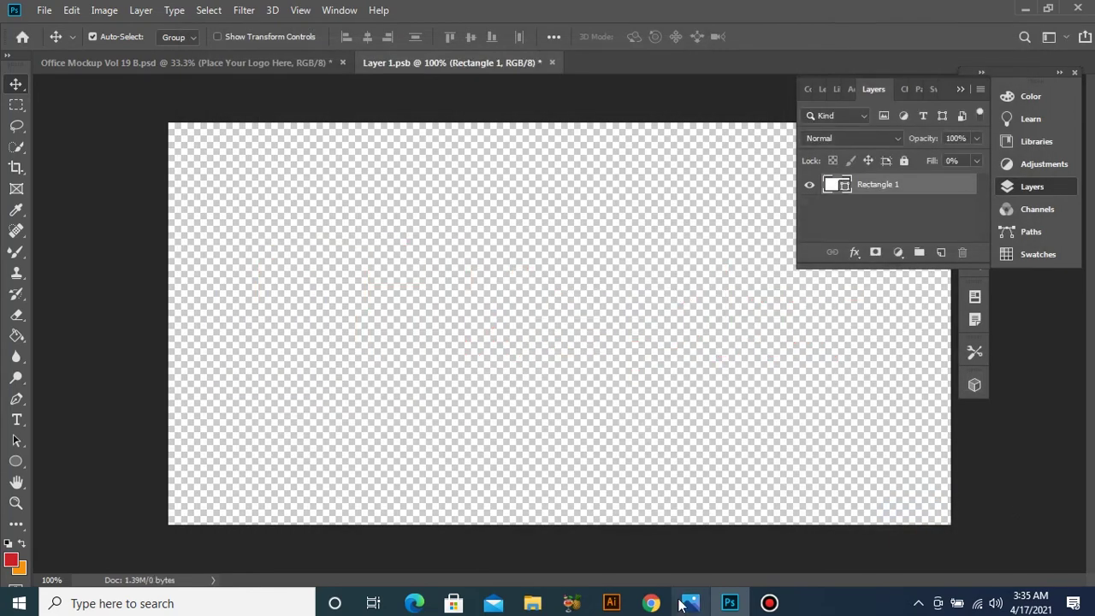
# Copy only the K icon from Illustrator and paste it as pixels into Layer 1.psb in Photoshop.
pyautogui.click(611, 603)
pyautogui.moveTo(125, 219); pyautogui.dragTo(208, 401)
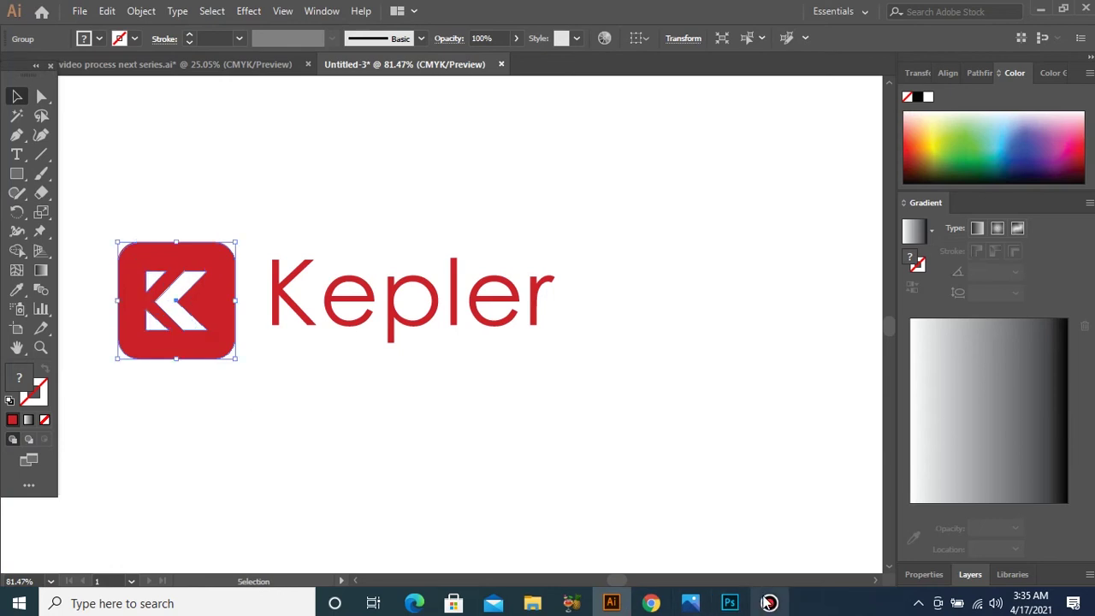
pyautogui.click(732, 604)
pyautogui.hotkey('ctrl', 'v')
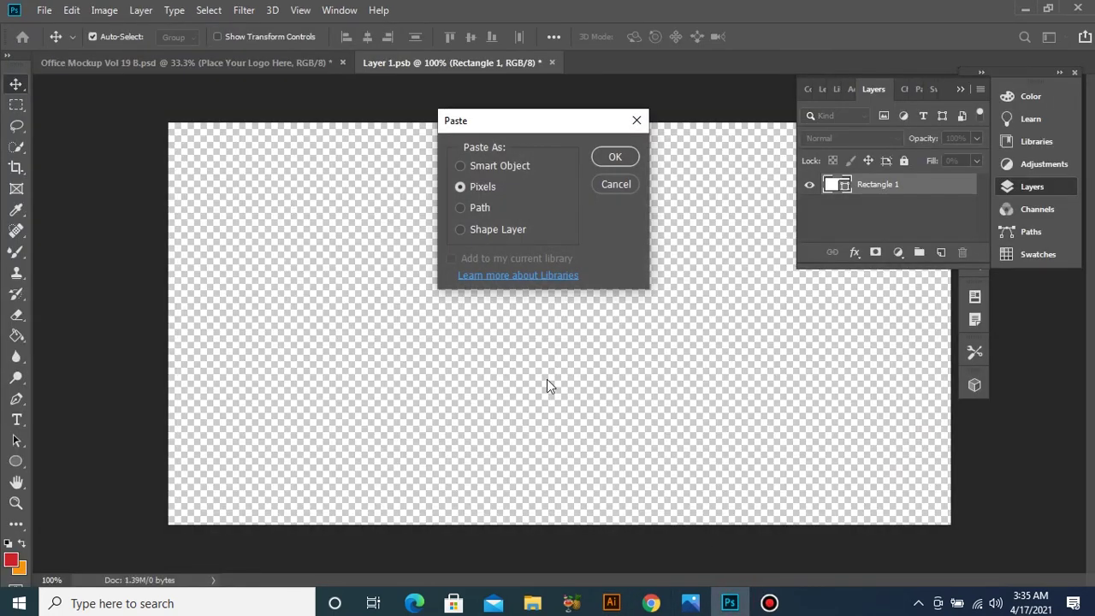
pyautogui.press('Return')
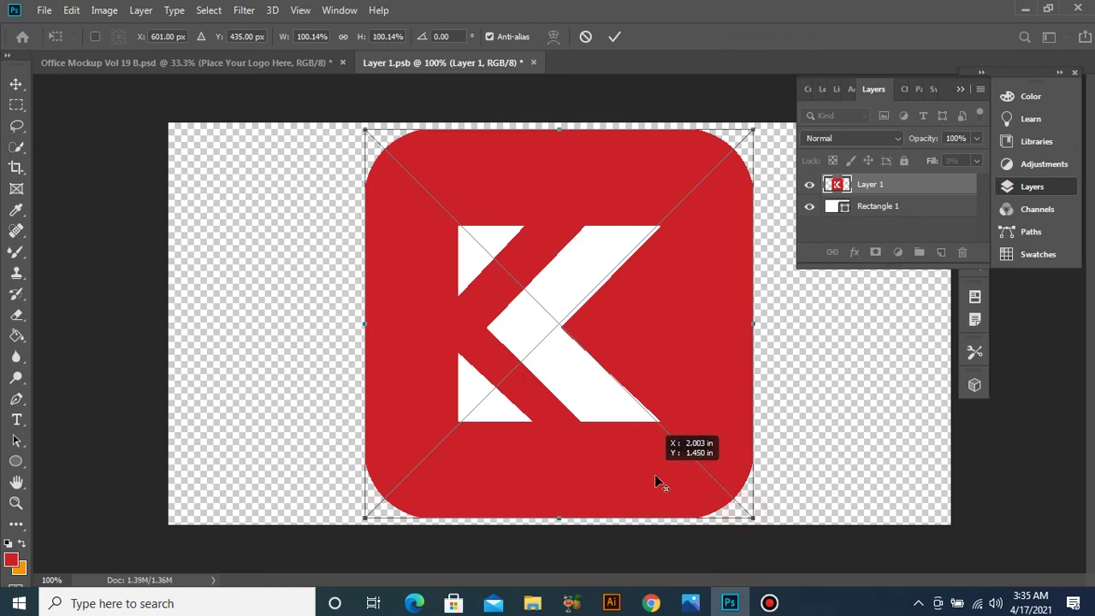
# Scale the pasted icon down to less than half its size and place it near the canvas center.
pyautogui.moveTo(747, 519); pyautogui.dragTo(702, 490)
pyautogui.moveTo(560, 334); pyautogui.dragTo(495, 251)
pyautogui.press('Return')
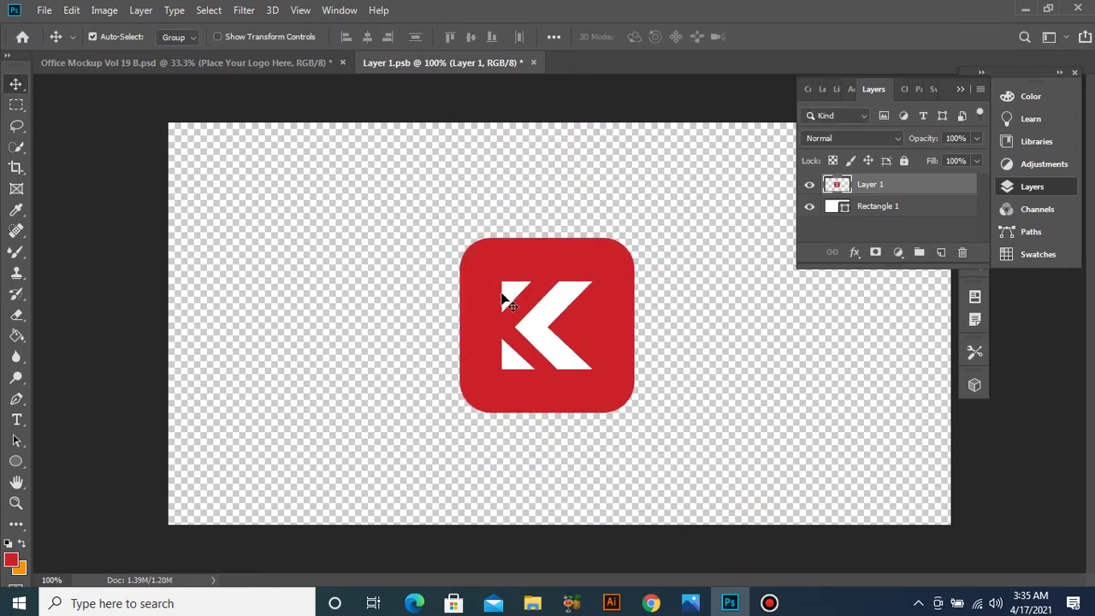
pyautogui.moveTo(533, 313)
pyautogui.mouseDown()
pyautogui.moveTo(522, 298)
pyautogui.moveTo(520, 312)
pyautogui.mouseUp()
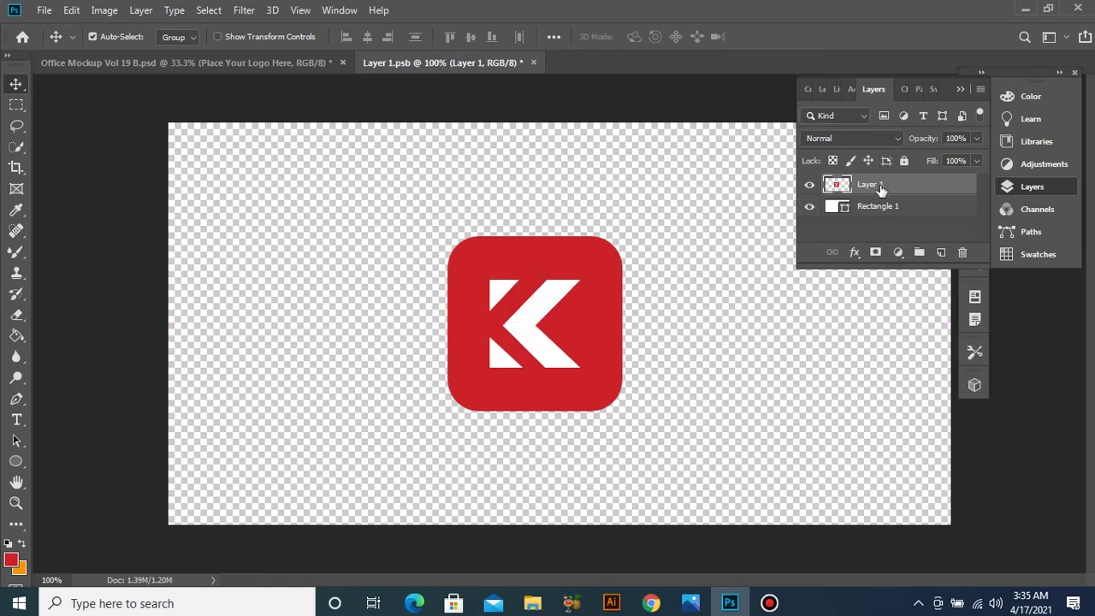
# Apply Bevel & Emboss to the icon layer with 761% depth, 10 px size, 13 px soften and 32% highlight opacity.
pyautogui.rightClick(882, 188)
pyautogui.click(717, 25)
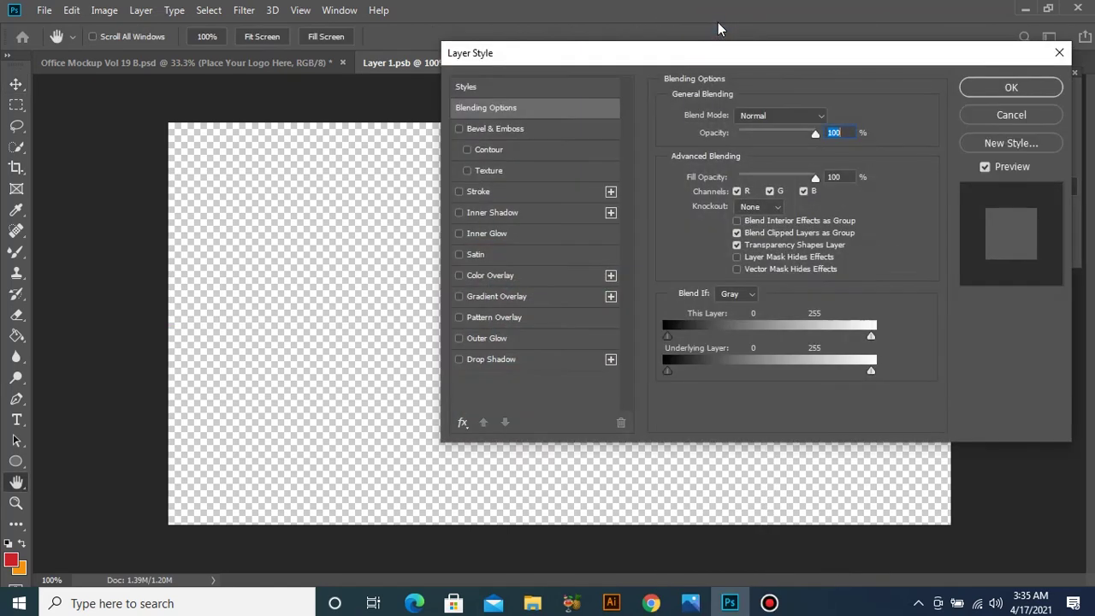
pyautogui.click(519, 128)
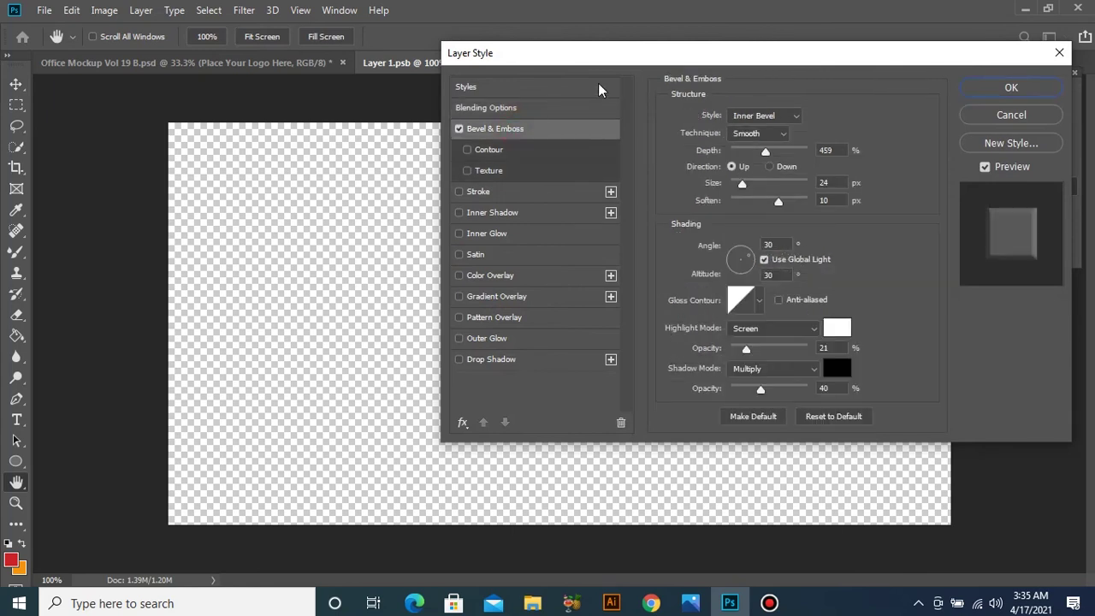
pyautogui.moveTo(616, 65); pyautogui.dragTo(831, 66)
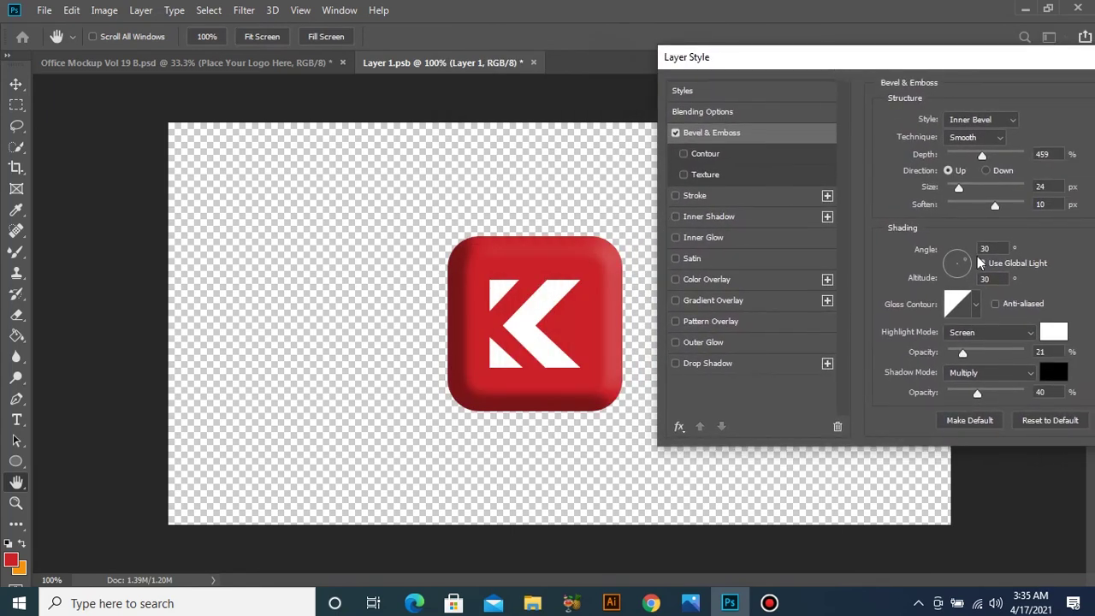
pyautogui.moveTo(996, 205)
pyautogui.mouseDown()
pyautogui.moveTo(967, 211)
pyautogui.moveTo(1011, 207)
pyautogui.mouseUp()
pyautogui.moveTo(963, 189)
pyautogui.mouseDown()
pyautogui.moveTo(980, 186)
pyautogui.moveTo(943, 196)
pyautogui.moveTo(956, 196)
pyautogui.mouseUp()
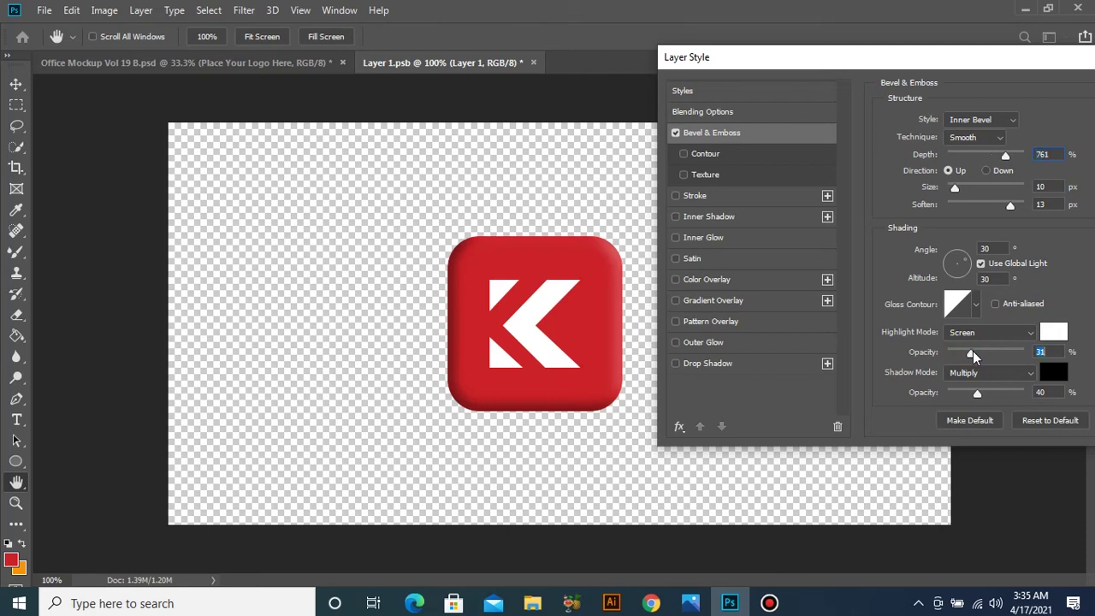
pyautogui.moveTo(995, 55); pyautogui.dragTo(863, 65)
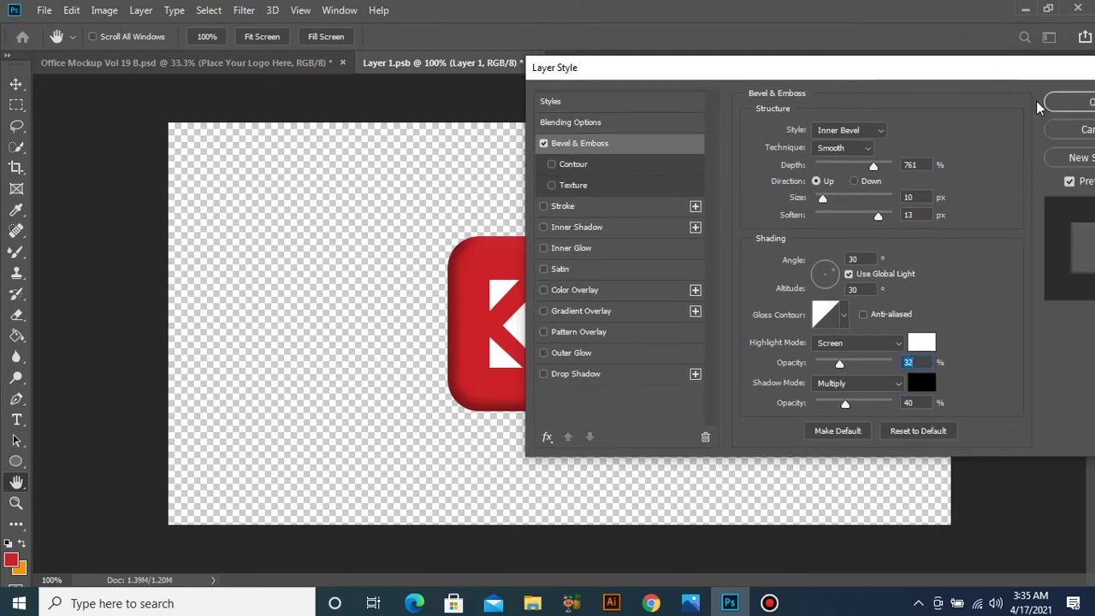
pyautogui.click(1053, 104)
# Bring the beveled icon into the Untitled-3 document in Illustrator, place it below the Kepler logo and enlarge it.
pyautogui.moveTo(564, 334); pyautogui.dragTo(492, 299)
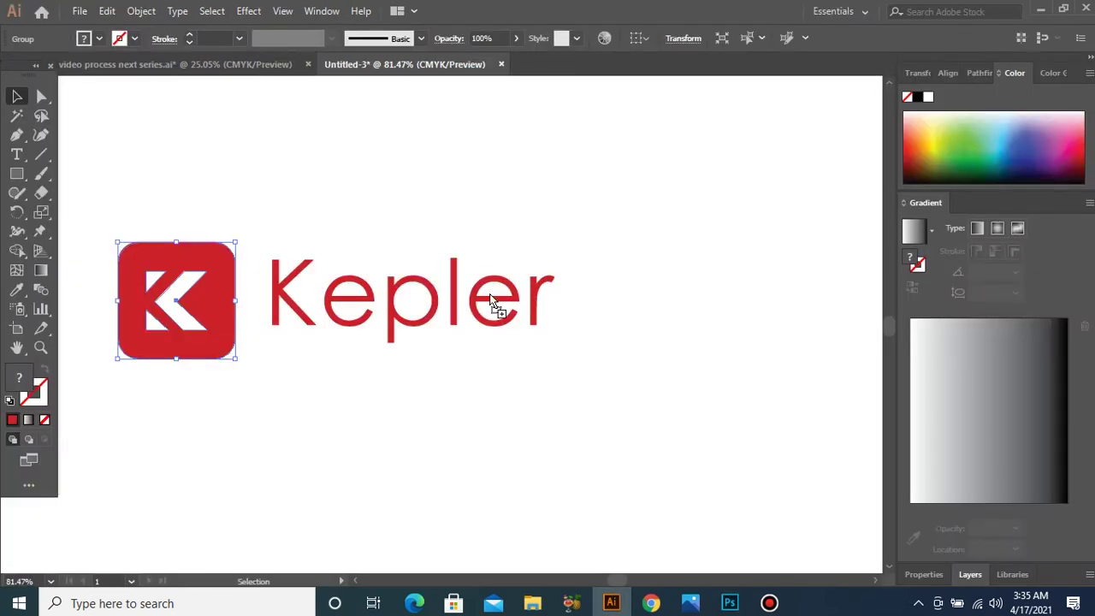
pyautogui.moveTo(504, 400); pyautogui.dragTo(503, 400)
pyautogui.hotkey('ctrl', '-')
pyautogui.hotkey('ctrl', '-')
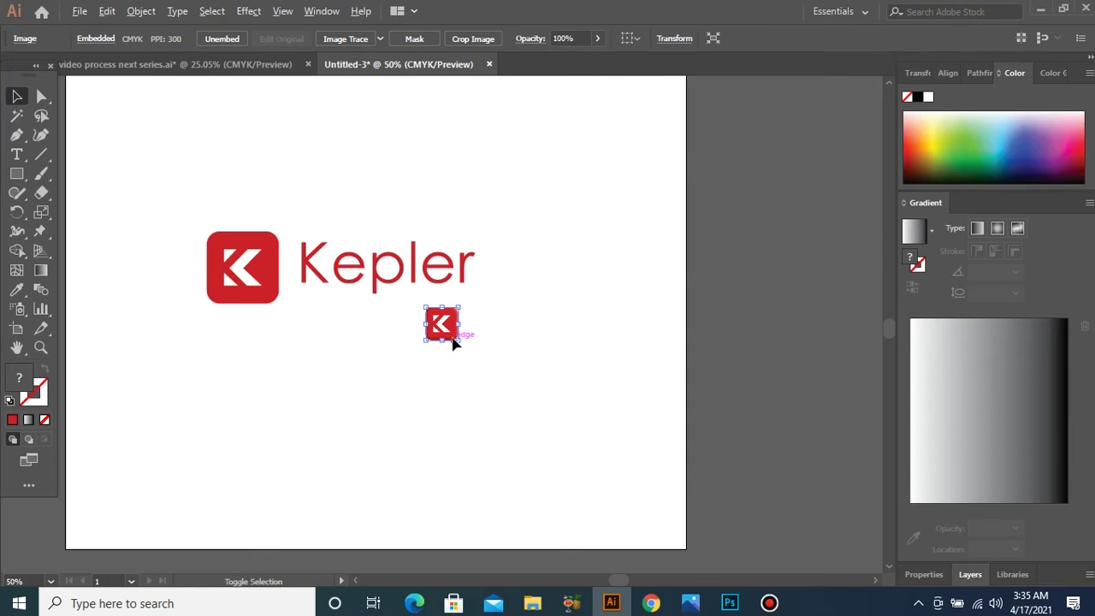
pyautogui.moveTo(454, 340); pyautogui.dragTo(476, 358)
# Copy the Kepler wordmark next to the beveled icon beneath the flat logo and align the two objects vertically.
pyautogui.moveTo(404, 287); pyautogui.dragTo(186, 343)
pyautogui.click(384, 279)
pyautogui.moveTo(383, 321); pyautogui.dragTo(354, 396)
pyautogui.scroll(2, 312, 332)
pyautogui.moveTo(179, 299); pyautogui.dragTo(561, 462)
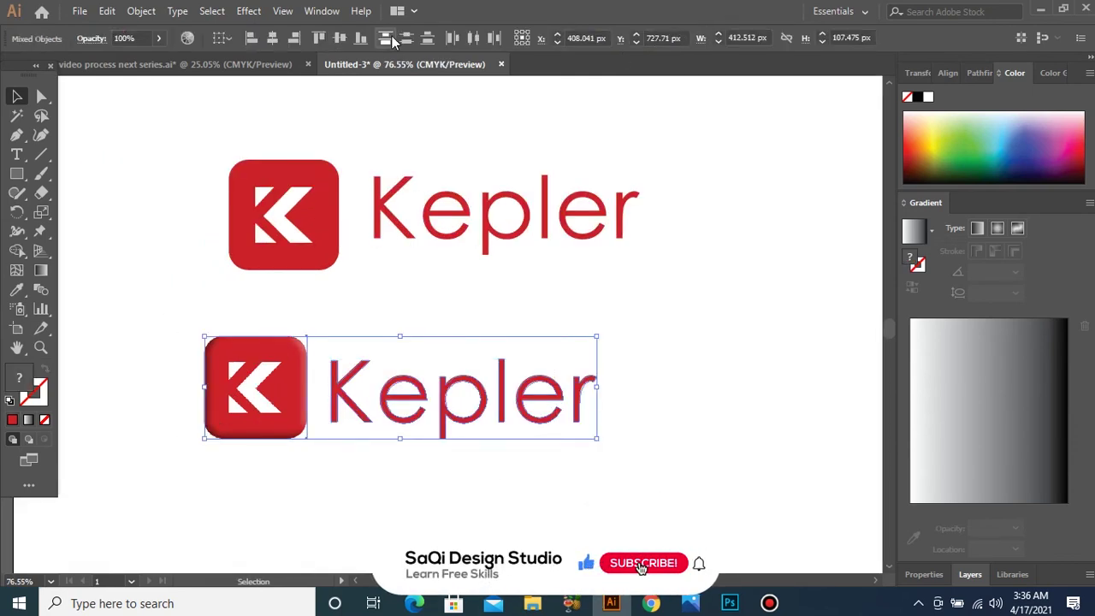
pyautogui.click(342, 38)
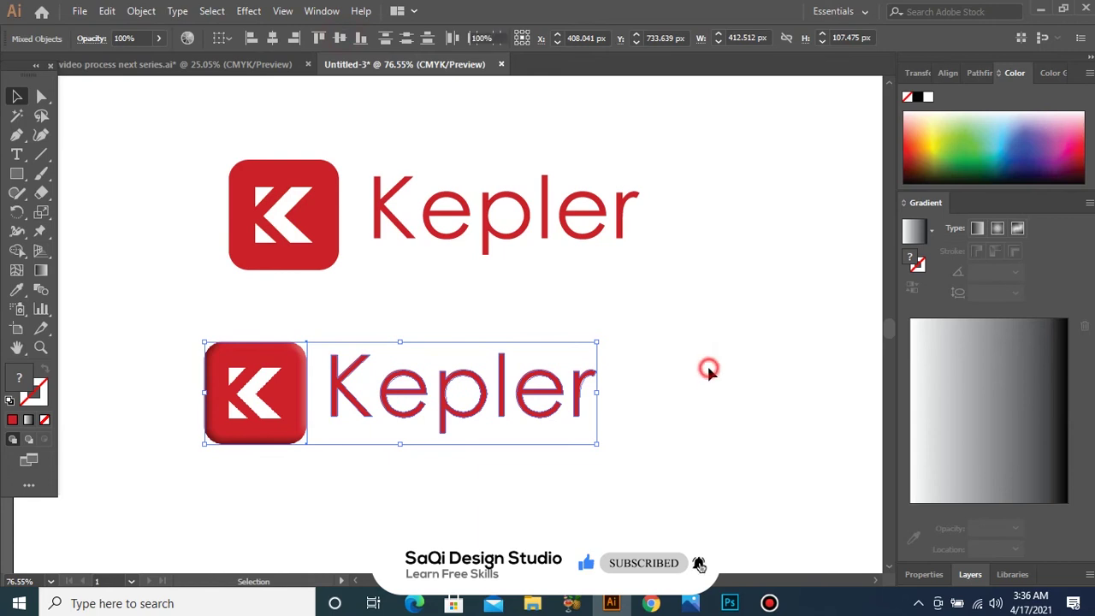
pyautogui.click(709, 369)
# Move the flat logo lower on the artboard and delete the duplicate Kepler wordmark.
pyautogui.hotkey('ctrl', '-')
pyautogui.hotkey('ctrl', '-')
pyautogui.hotkey('ctrl', '-')
pyautogui.hotkey('ctrl', '-')
pyautogui.moveTo(411, 213); pyautogui.dragTo(427, 209)
pyautogui.press('Delete')
pyautogui.moveTo(344, 243); pyautogui.dragTo(547, 322)
pyautogui.moveTo(465, 297); pyautogui.dragTo(473, 398)
pyautogui.moveTo(412, 307); pyautogui.dragTo(463, 361)
pyautogui.press('Delete')
# Arrange the flat Kepler logo centered beneath the large beveled icon on the artboard.
pyautogui.moveTo(381, 346); pyautogui.dragTo(512, 404)
pyautogui.moveTo(411, 400); pyautogui.dragTo(413, 377)
pyautogui.hotkey('ctrl', 'space')
pyautogui.moveTo(257, 110); pyautogui.dragTo(657, 476)
pyautogui.moveTo(387, 416); pyautogui.dragTo(395, 418)
pyautogui.click(298, 399)
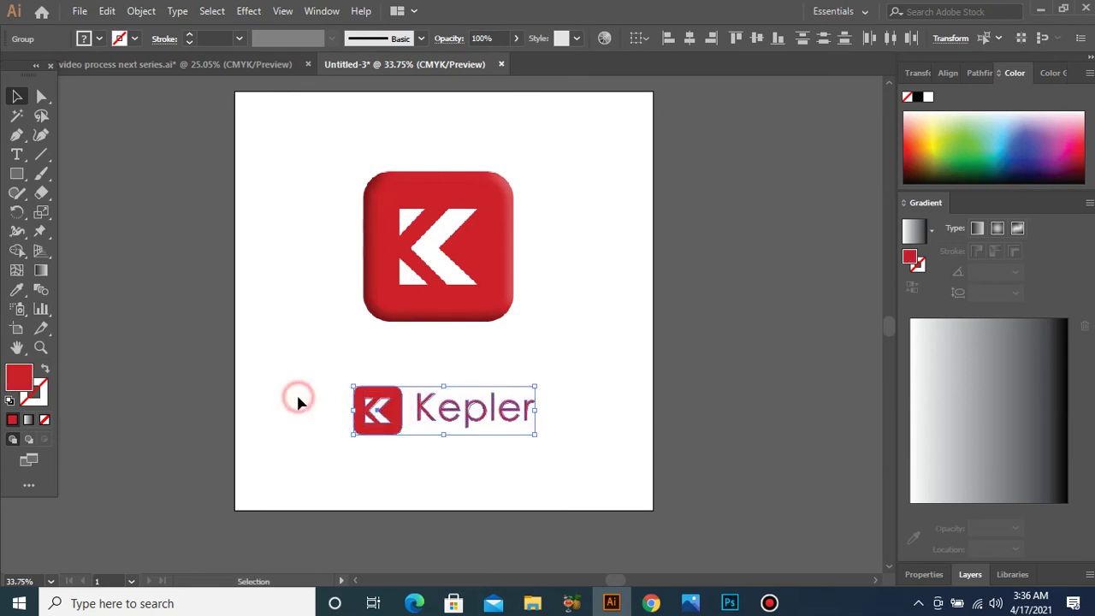
pyautogui.hotkey('ctrl', '-')
pyautogui.hotkey('ctrl', '-')
pyautogui.moveTo(296, 181); pyautogui.dragTo(626, 482)
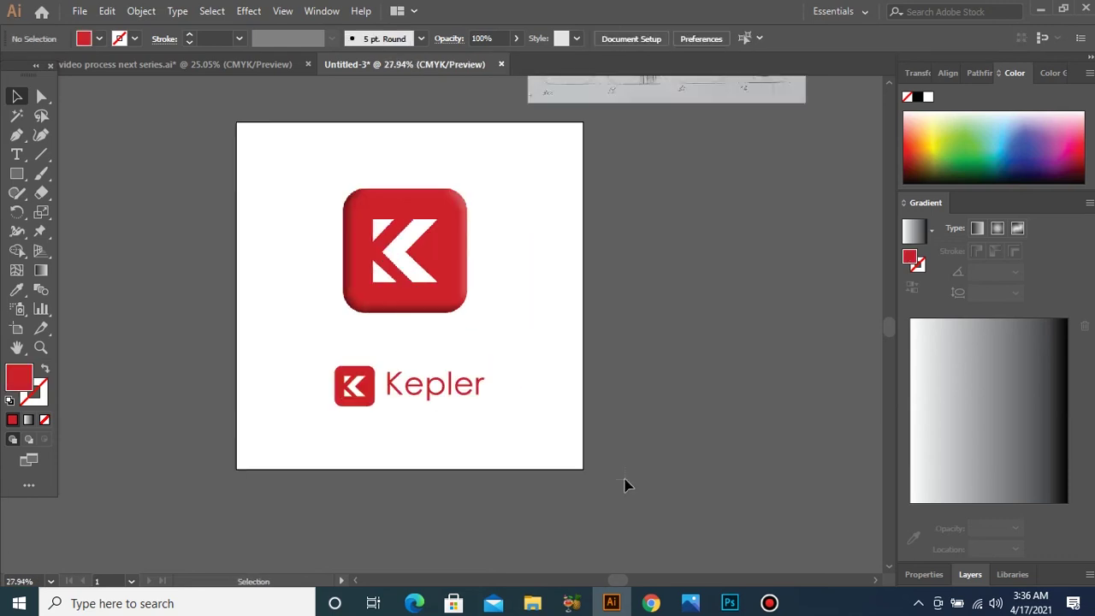
pyautogui.hotkey('ctrl', 'space')
pyautogui.moveTo(178, 108); pyautogui.dragTo(650, 493)
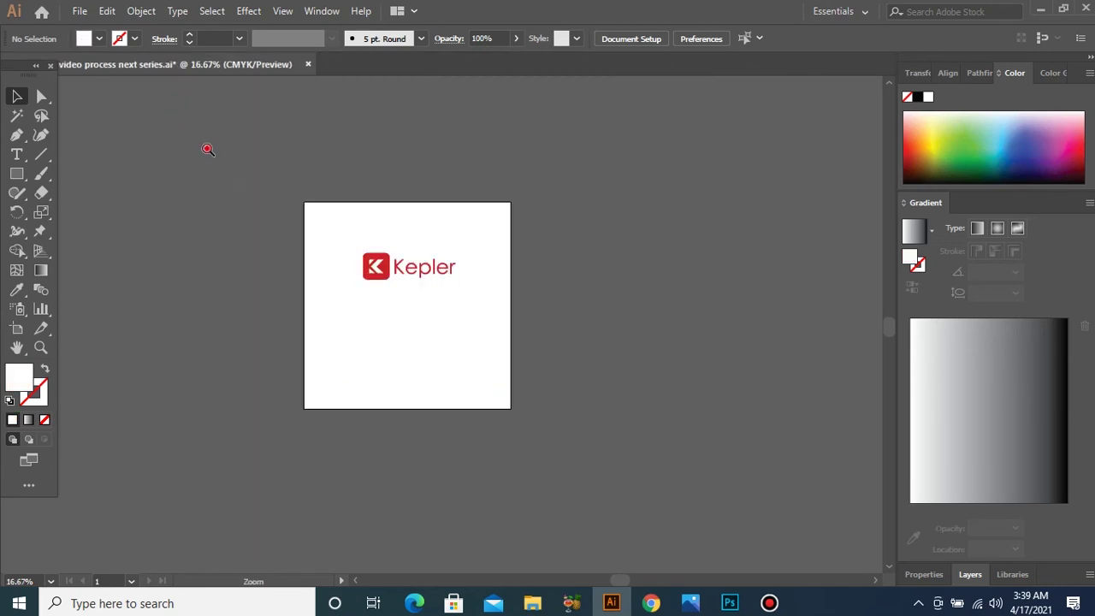
pyautogui.moveTo(208, 146); pyautogui.dragTo(641, 477)
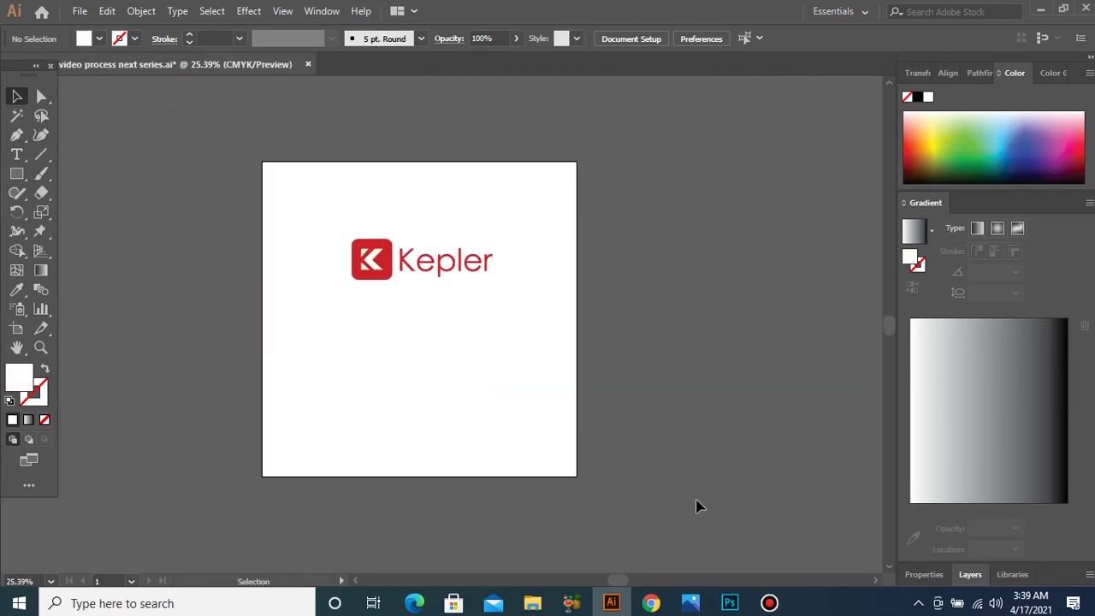
# Switch to the office mockup in Photoshop, unlock its Background layer and select all the layers.
pyautogui.click(730, 603)
pyautogui.moveTo(471, 362); pyautogui.dragTo(666, 453)
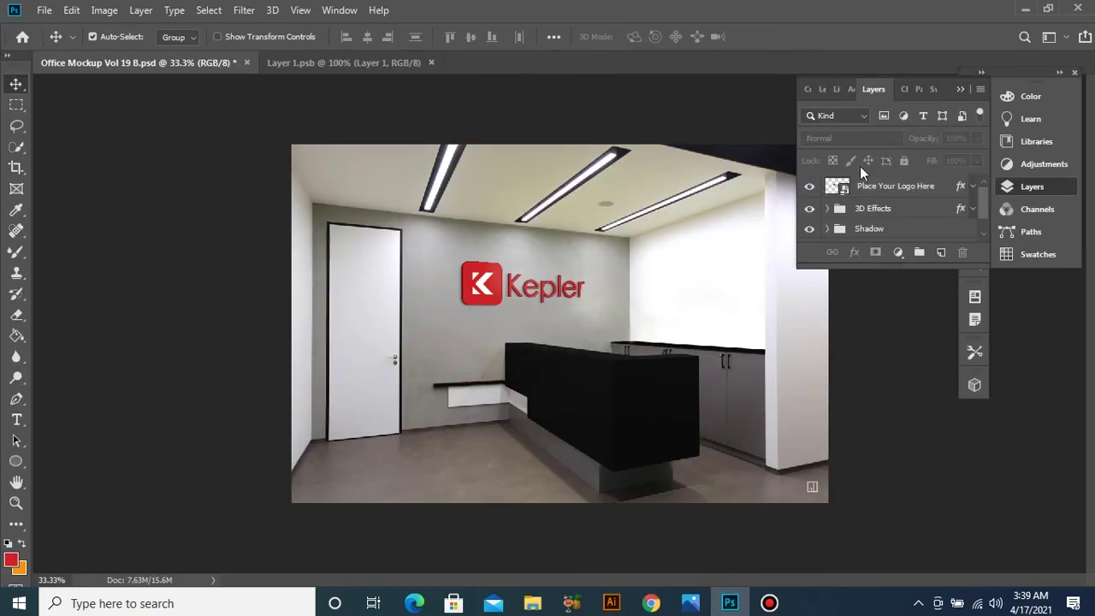
pyautogui.click(915, 200)
pyautogui.moveTo(986, 198); pyautogui.dragTo(986, 220)
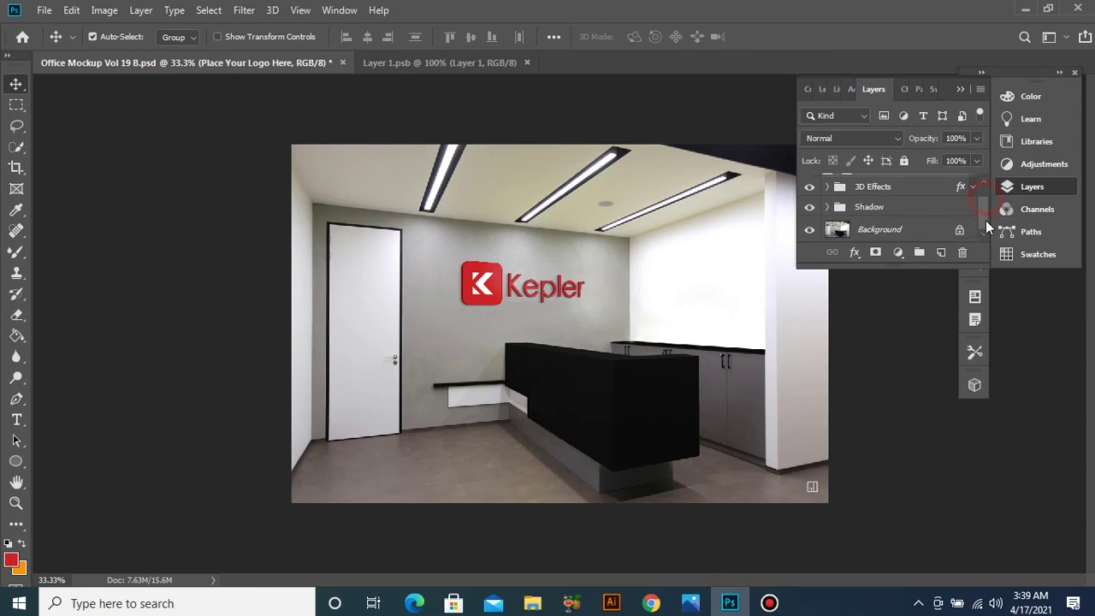
pyautogui.click(962, 230)
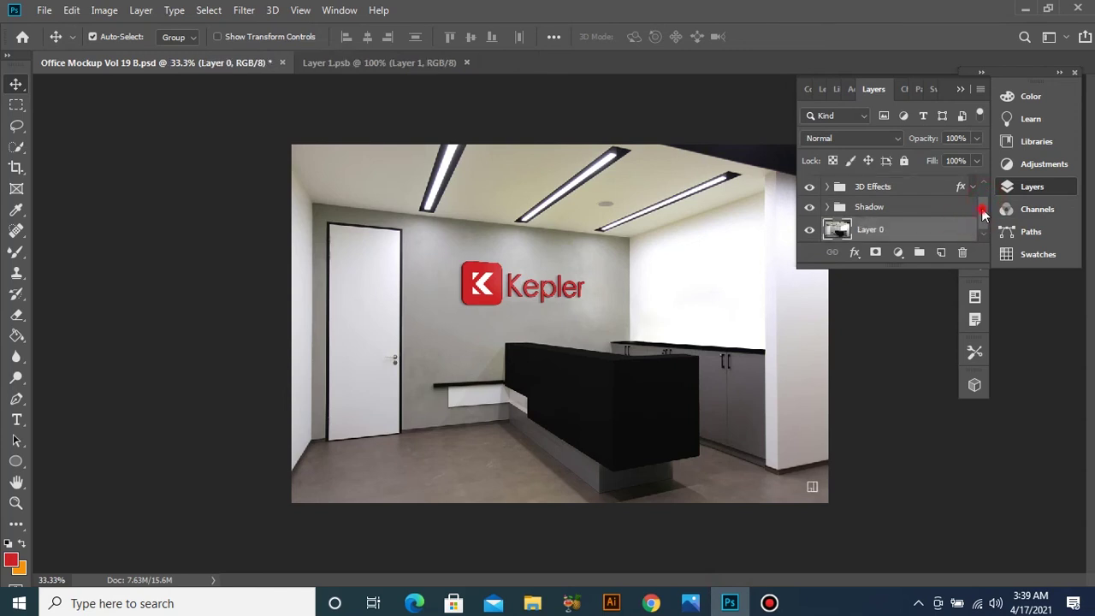
pyautogui.moveTo(983, 214); pyautogui.dragTo(945, 186)
pyautogui.click(933, 187)
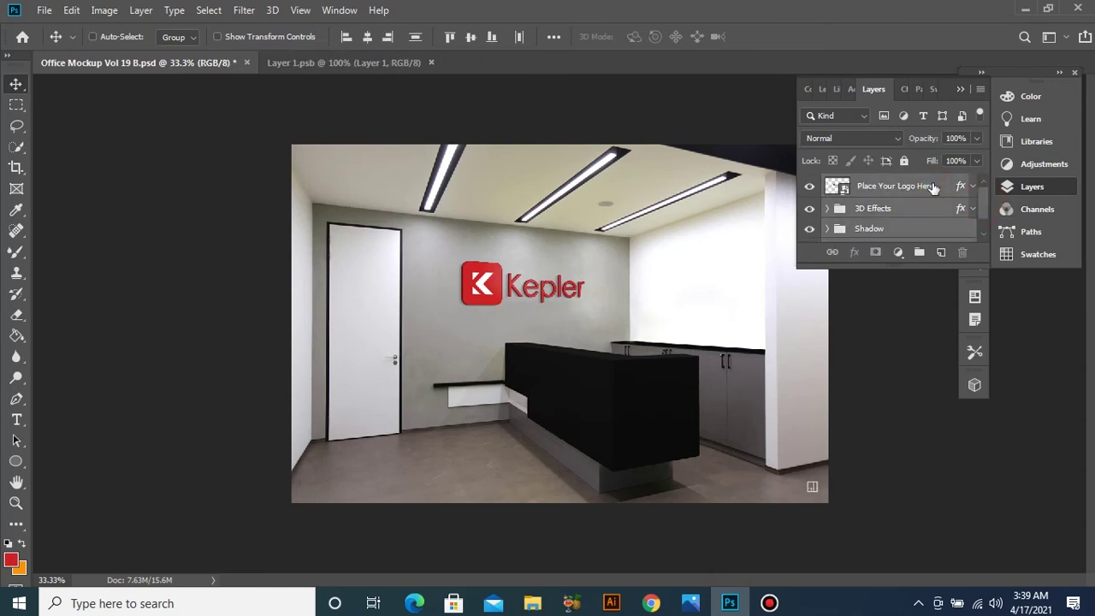
pyautogui.click(934, 186)
# Bring the office mockup into the video process next series document in Illustrator, at the artboard's bottom-left corner.
pyautogui.moveTo(535, 288); pyautogui.dragTo(369, 406)
pyautogui.press('Return')
pyautogui.click(642, 424)
pyautogui.moveTo(228, 142); pyautogui.dragTo(697, 476)
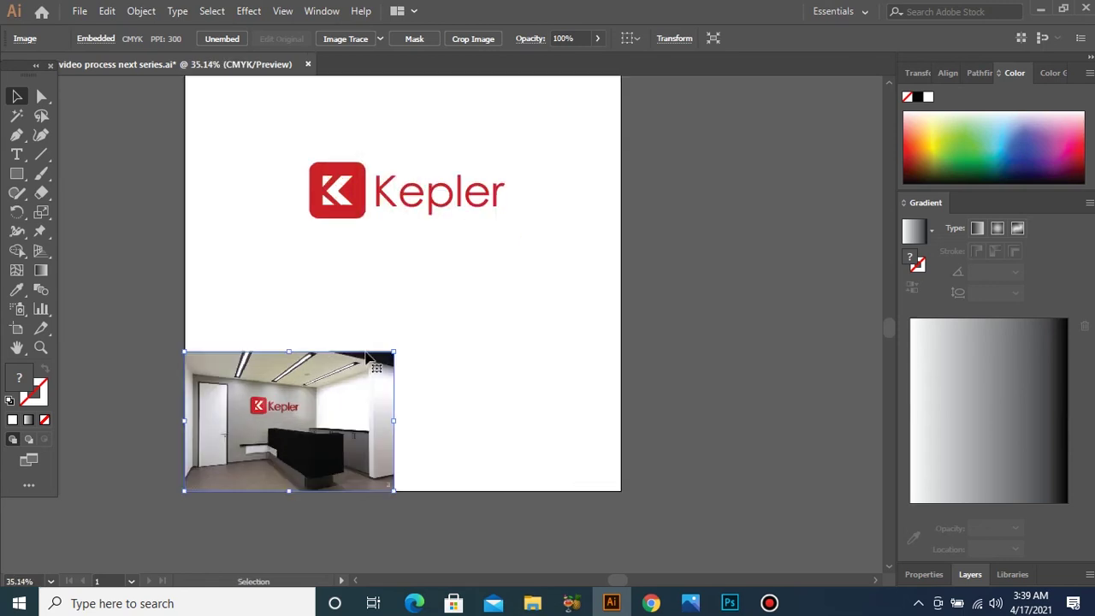
# Enlarge the mockup image slightly and nudge it down flush with the artboard's bottom edge.
pyautogui.moveTo(394, 351)
pyautogui.mouseDown()
pyautogui.moveTo(432, 337)
pyautogui.moveTo(391, 363)
pyautogui.mouseUp()
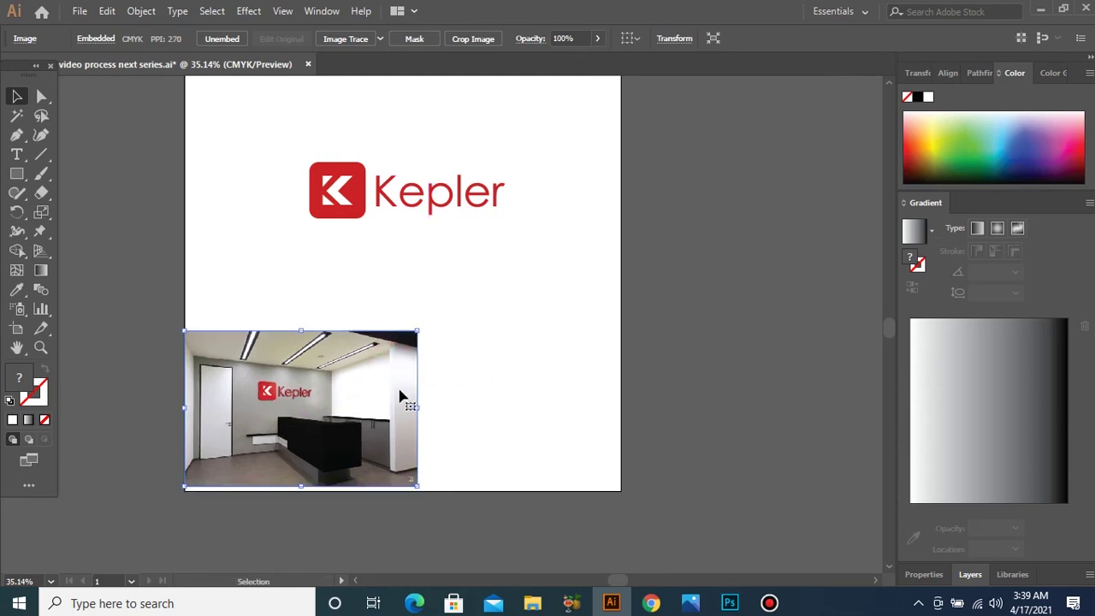
pyautogui.press('Down')
pyautogui.press('Down')
pyautogui.press('Down')
pyautogui.press('Down')
pyautogui.press('Down')
pyautogui.press('Down')
pyautogui.press('Down')
pyautogui.press('Down')
pyautogui.press('Down')
pyautogui.press('Down')
pyautogui.press('Down')
pyautogui.press('Down')
pyautogui.press('Down')
pyautogui.press('Down')
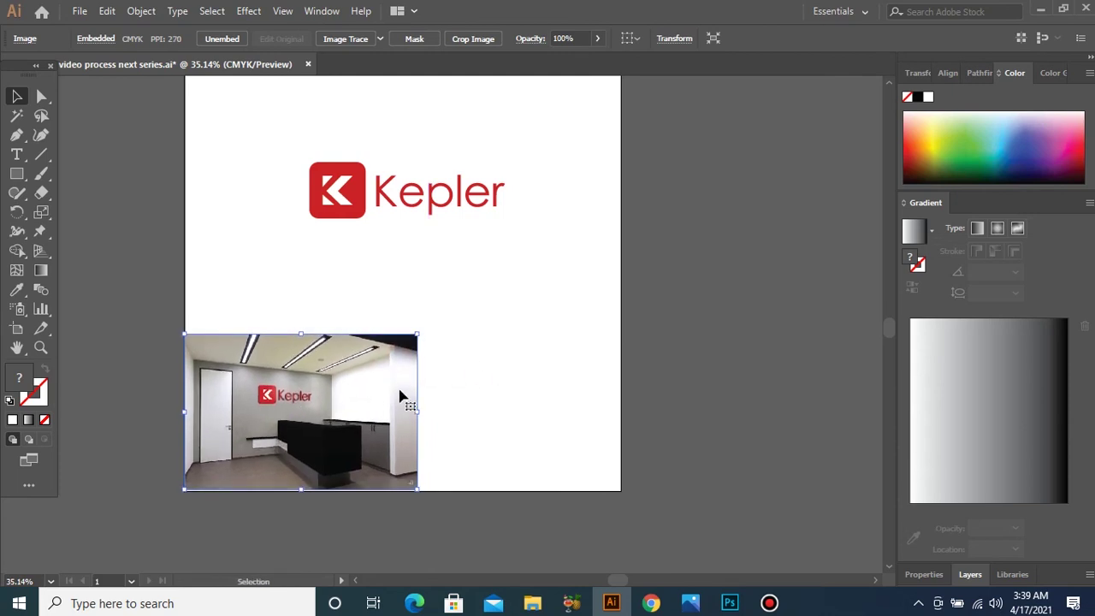
pyautogui.press('Down')
pyautogui.click(445, 387)
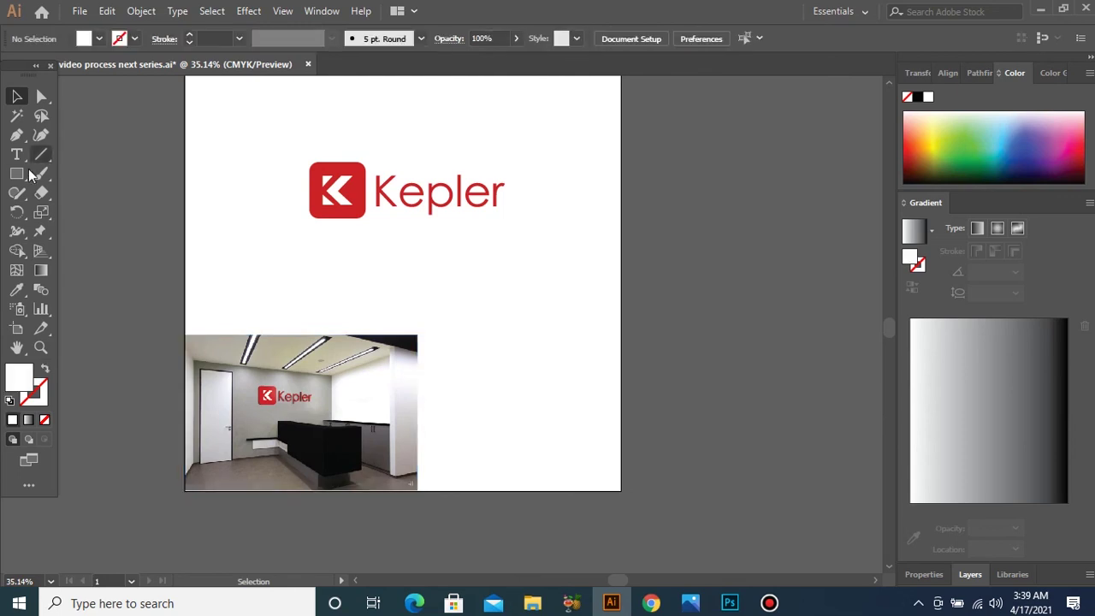
# Draw a rectangle filling the space between the mockup image and the artboard's right edge, and fill it with the logo's red.
pyautogui.click(17, 173)
pyautogui.moveTo(419, 334); pyautogui.dragTo(621, 490)
pyautogui.press('i')
pyautogui.click(361, 216)
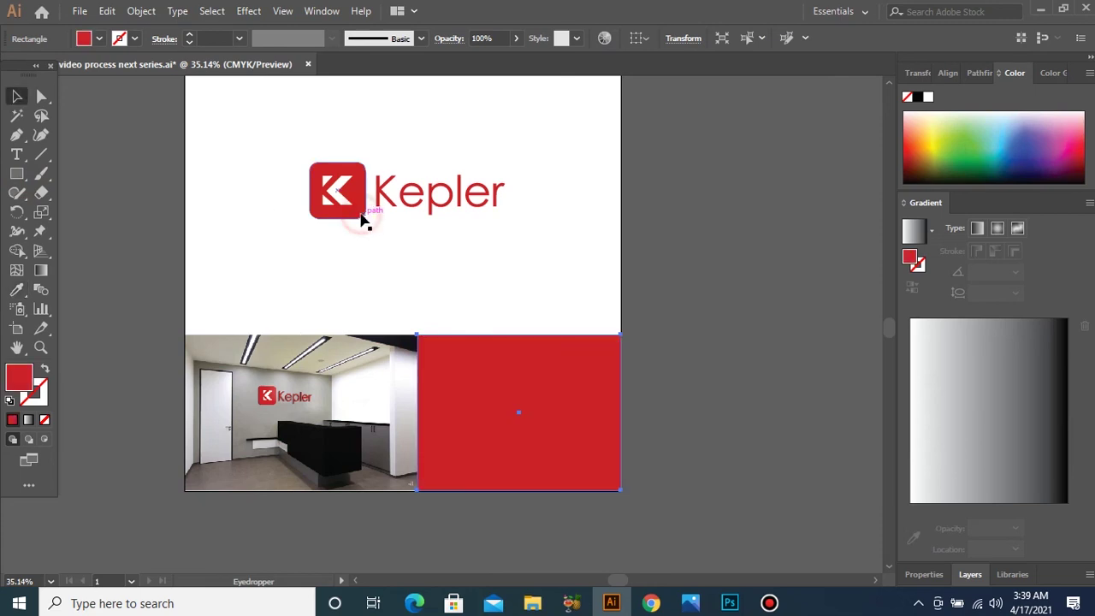
pyautogui.press('v')
# Ungroup the Kepler logo and cut the K out of the red rounded square with Minus Front.
pyautogui.moveTo(261, 158); pyautogui.dragTo(358, 225)
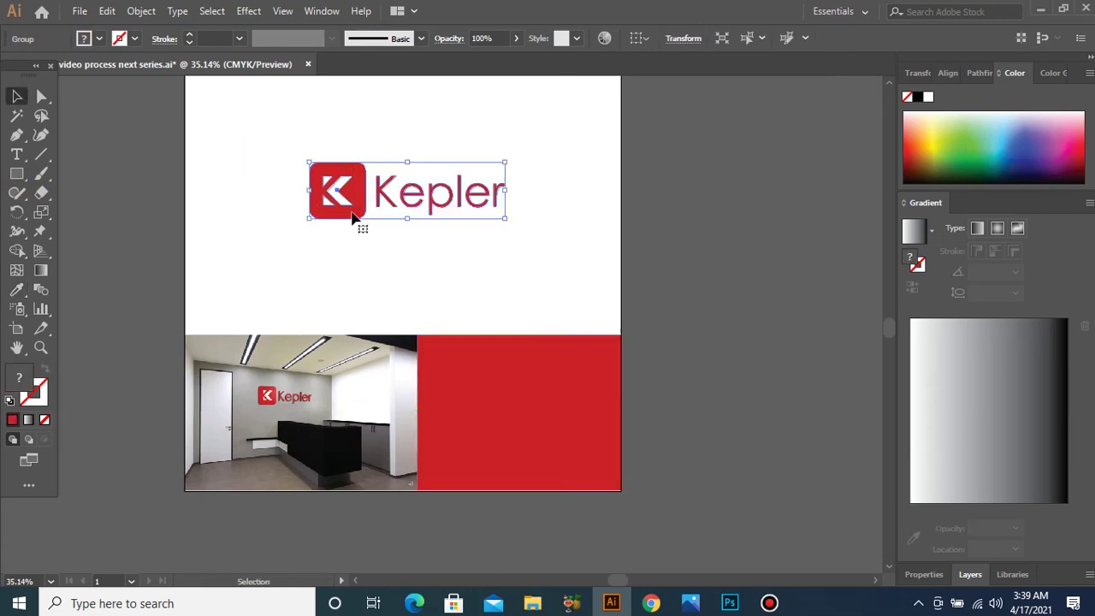
pyautogui.rightClick(396, 206)
pyautogui.click(463, 342)
pyautogui.click(320, 264)
pyautogui.moveTo(270, 150); pyautogui.dragTo(352, 225)
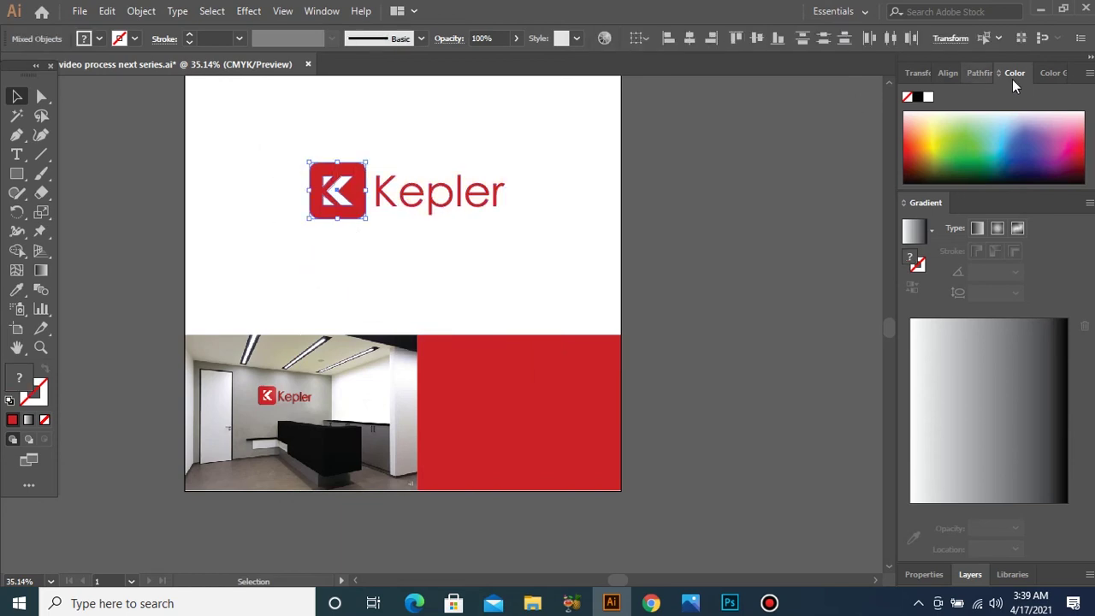
pyautogui.click(979, 74)
pyautogui.click(942, 117)
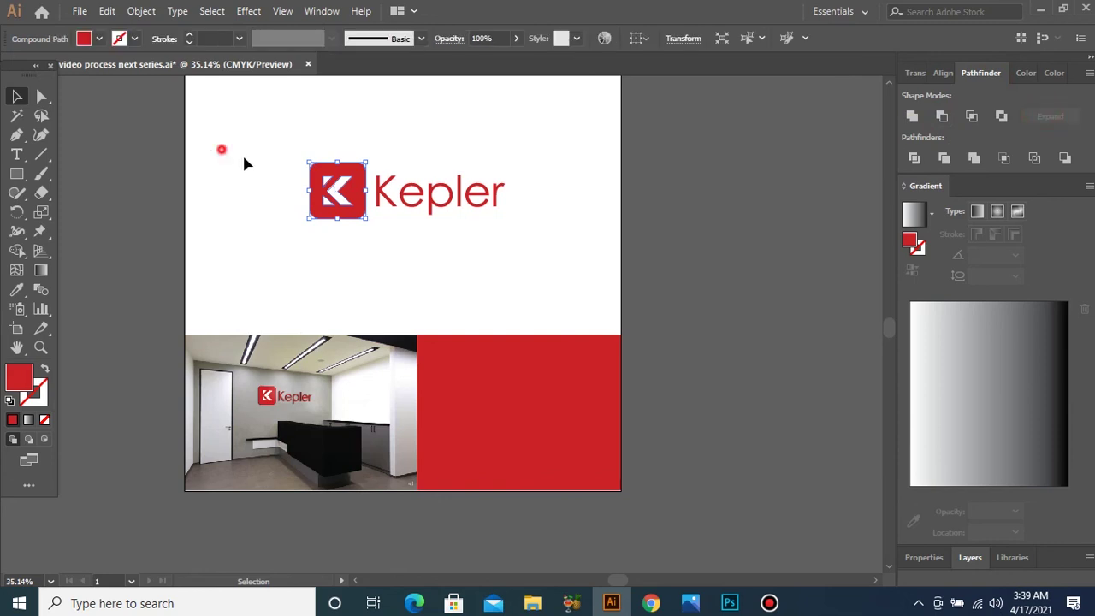